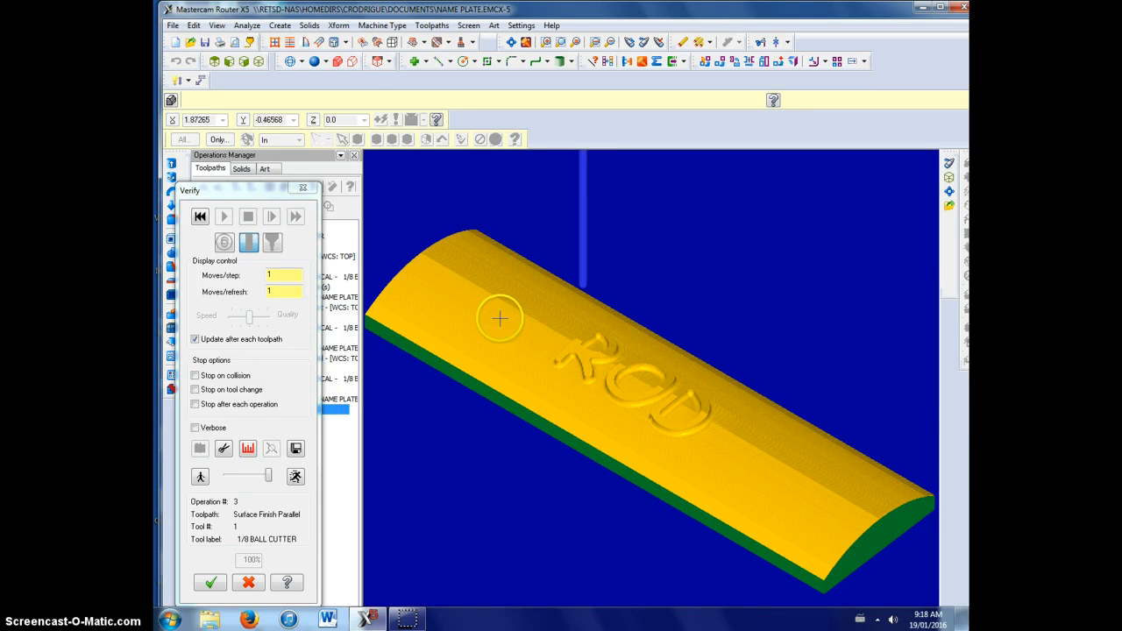
Start a new empty drawing and show the coordinate axes through the origin
left_click(173, 27)
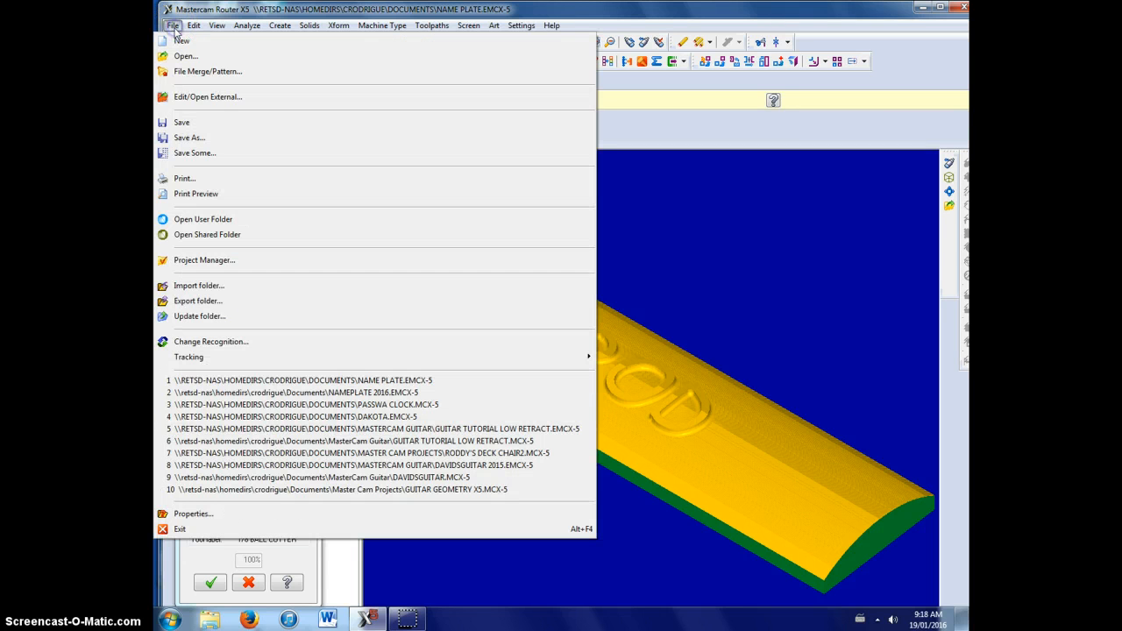
mouse_move(231, 355)
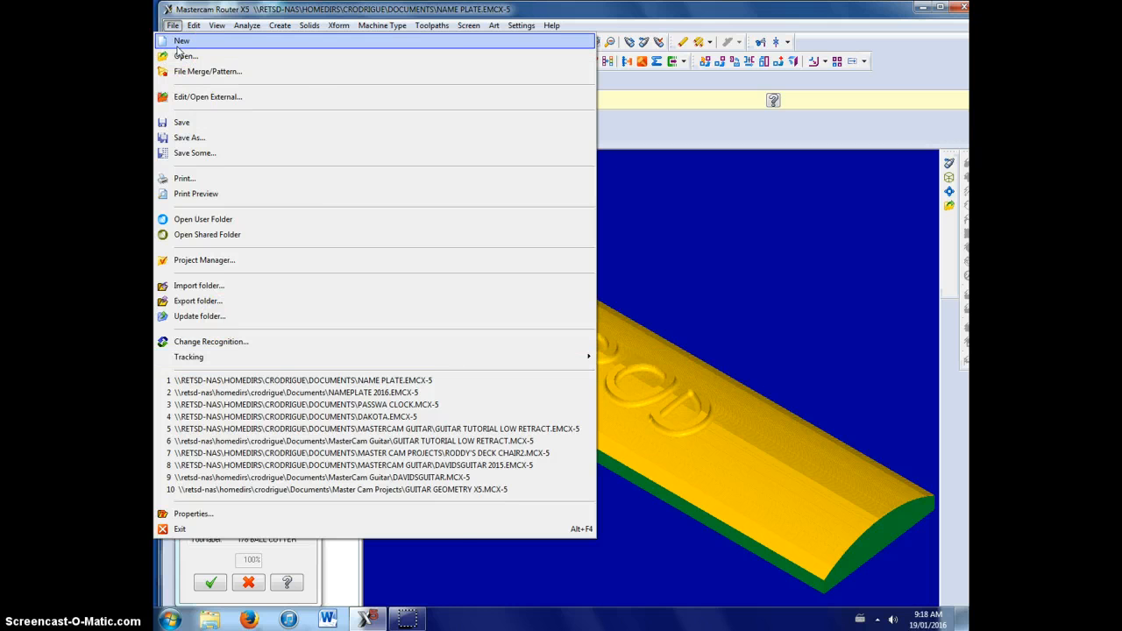
left_click(177, 44)
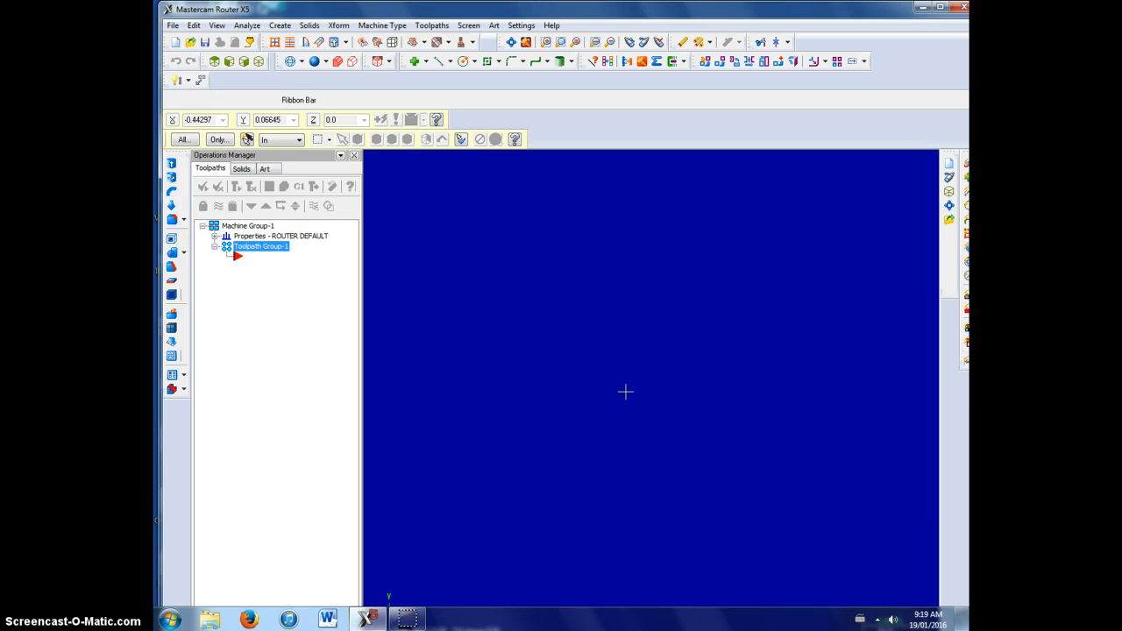
key("F9")
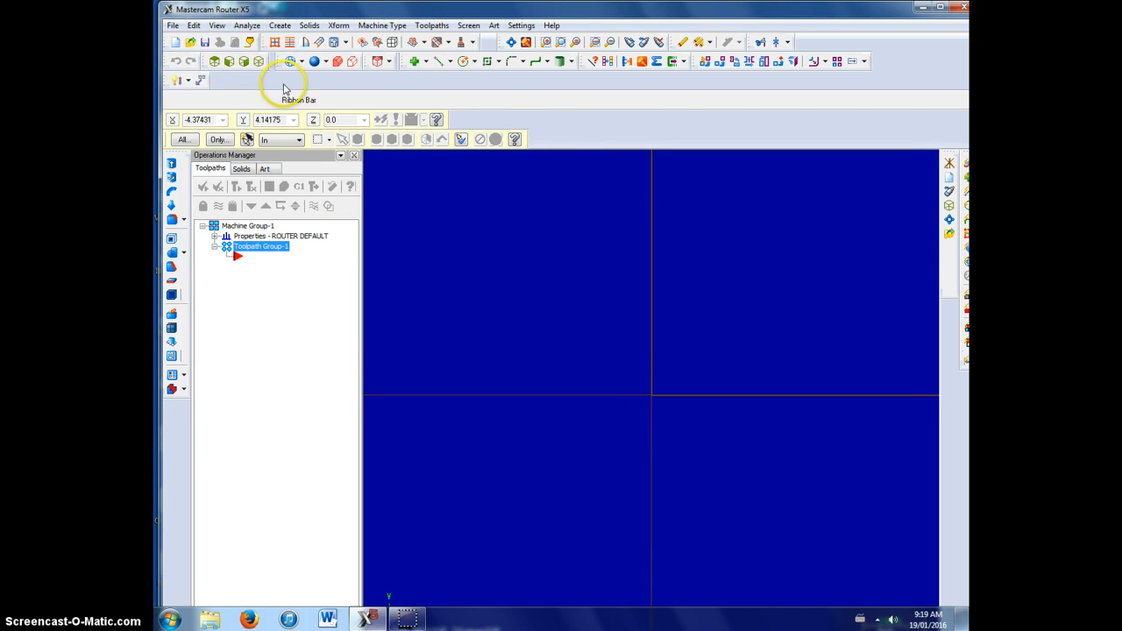
left_click(498, 61)
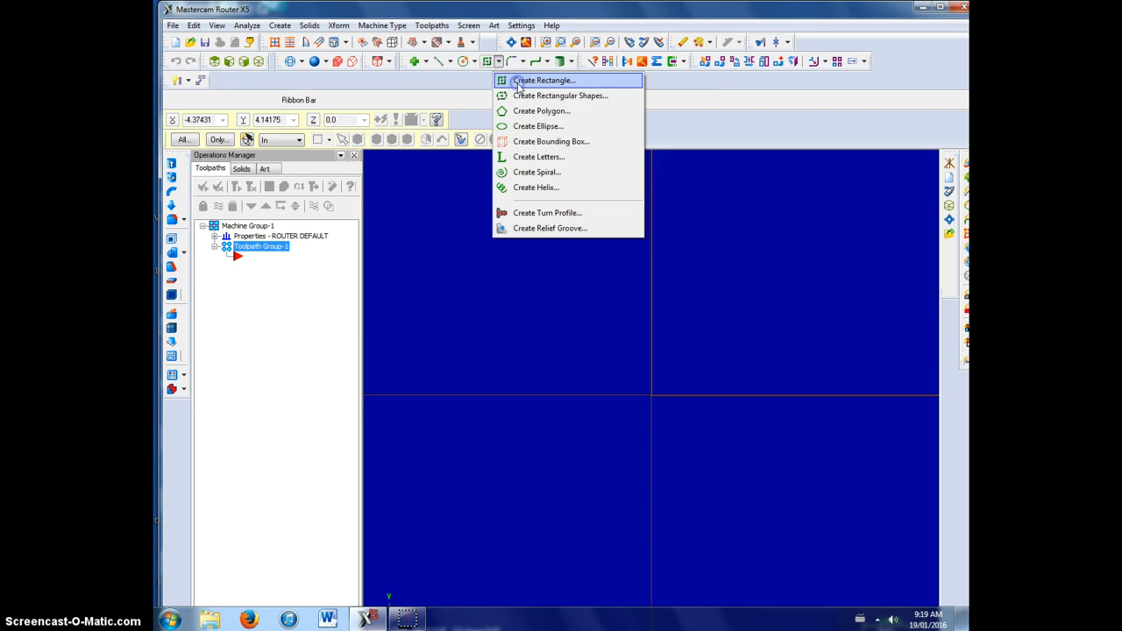
left_click(543, 80)
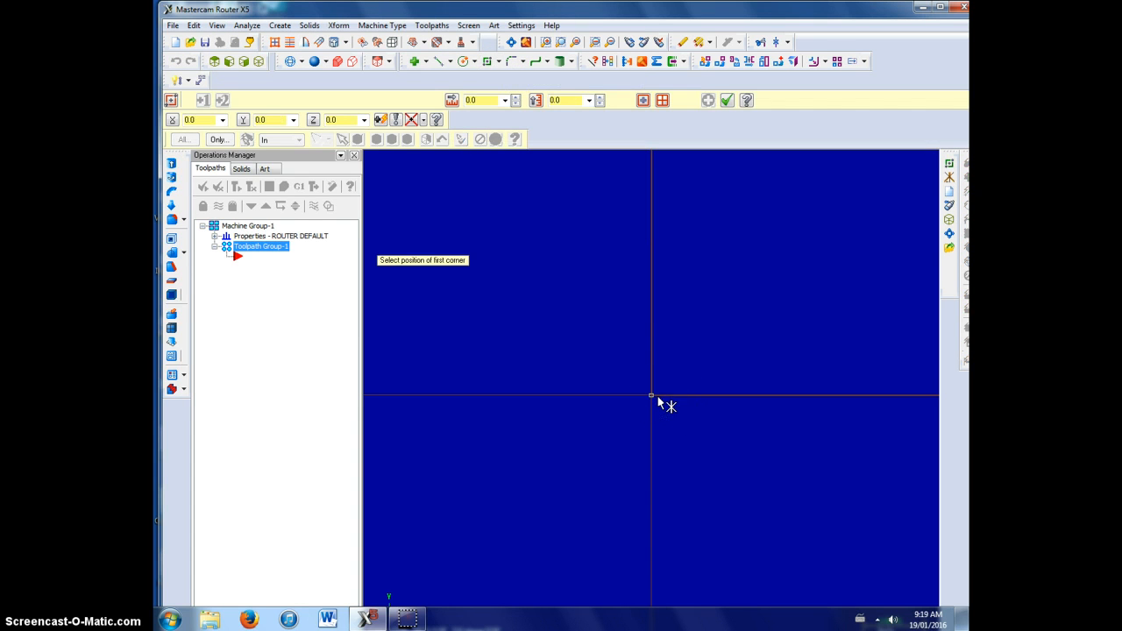
left_click(280, 25)
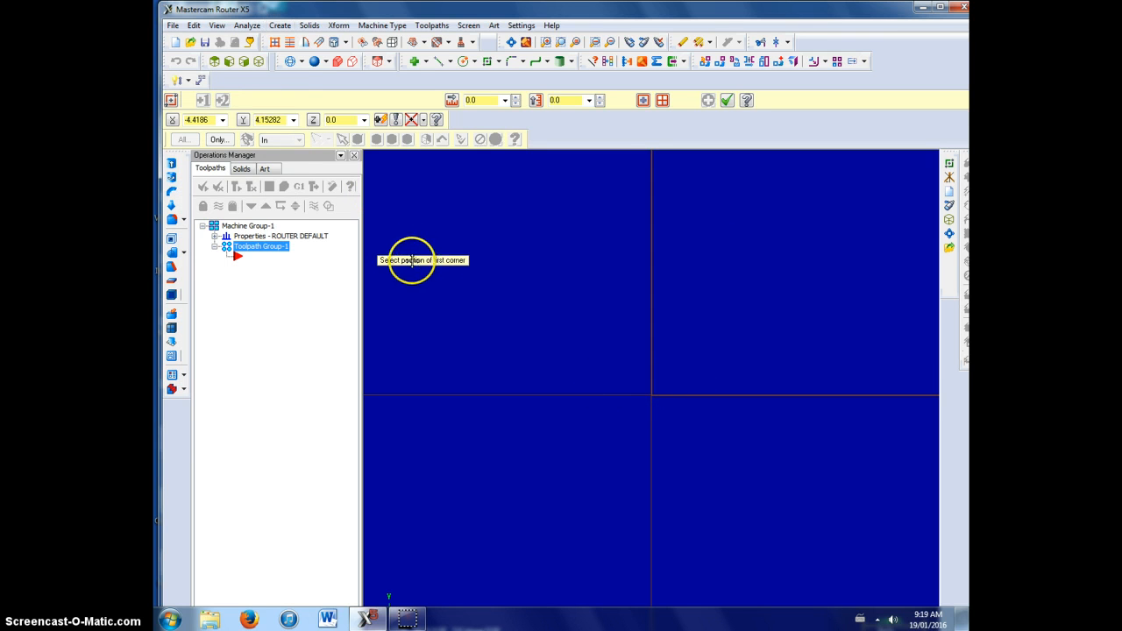
key("Escape")
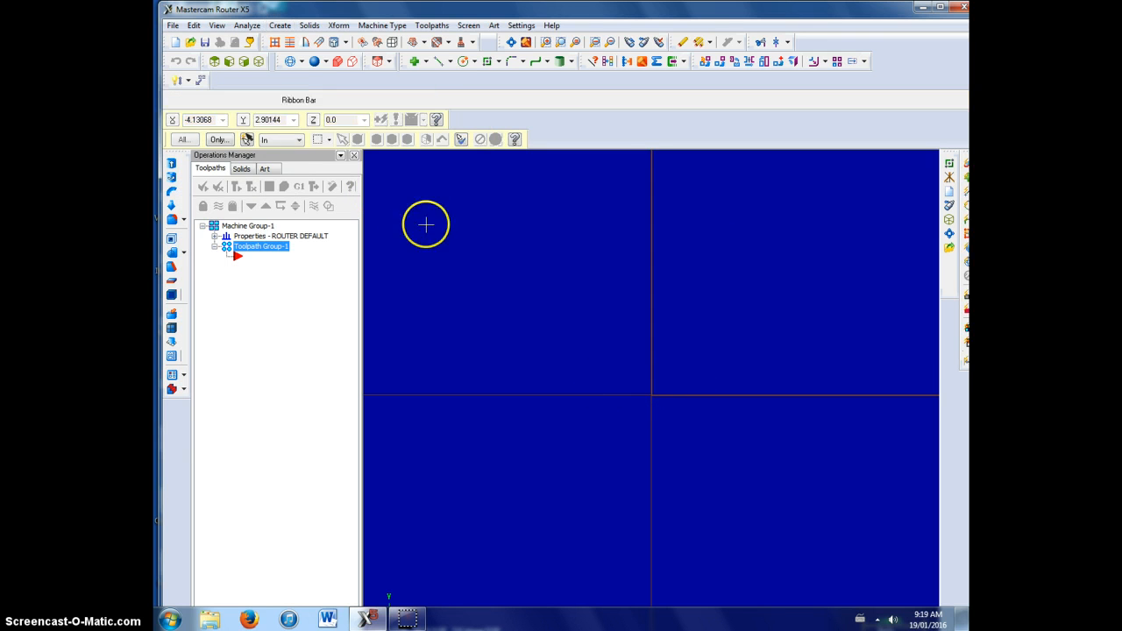
Draw a rectangle 9 wide and 2.5 high with its first corner at the origin
left_click(488, 62)
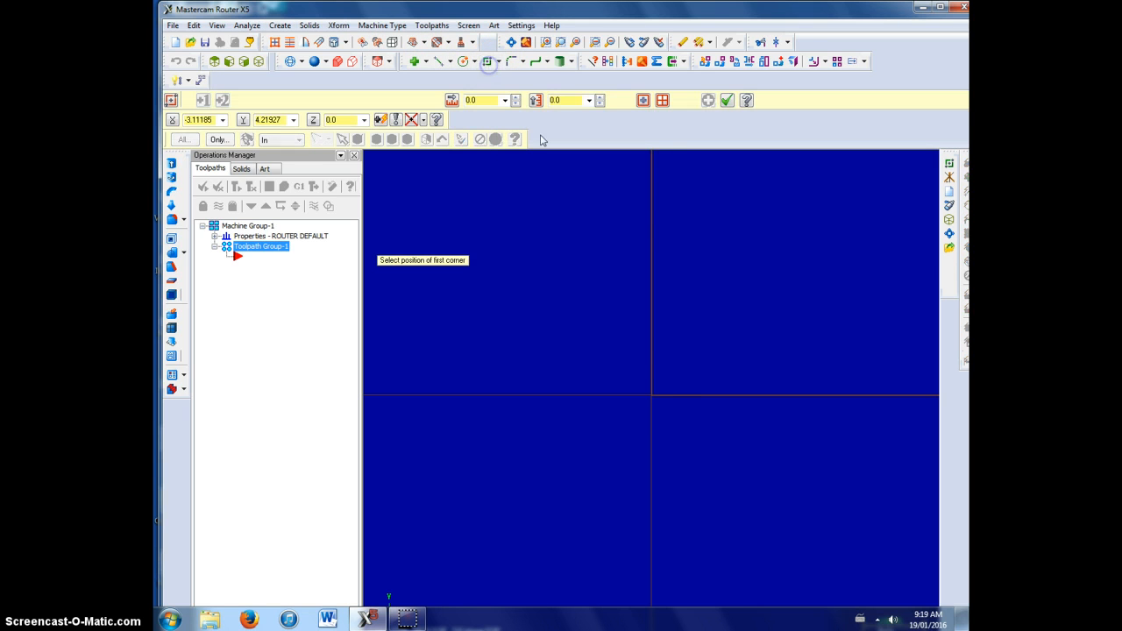
left_click(653, 397)
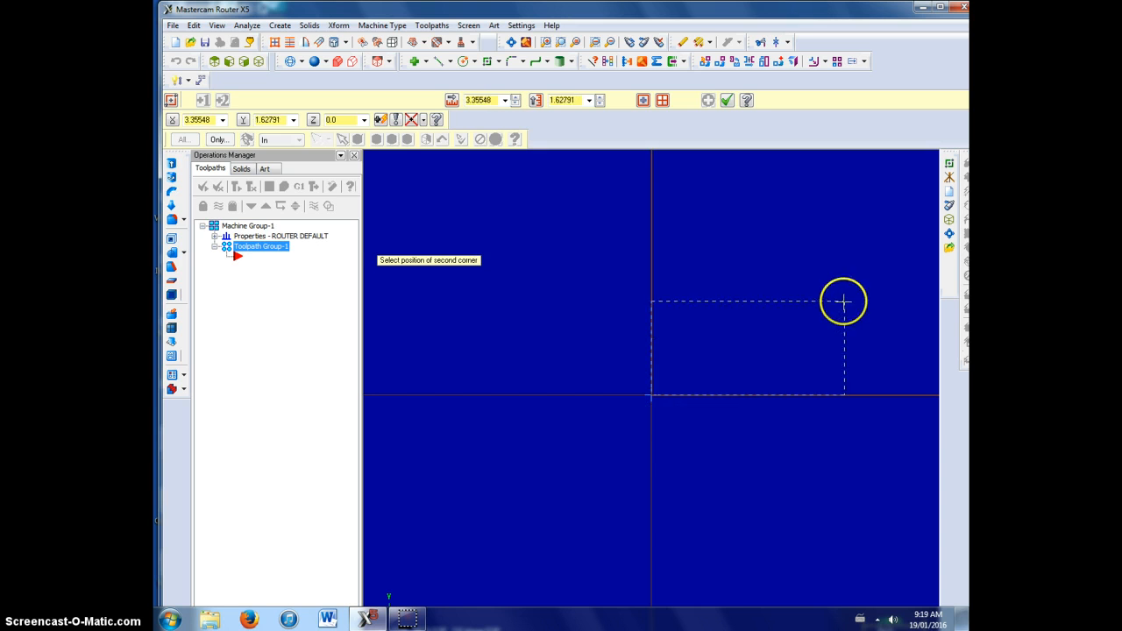
left_click(861, 281)
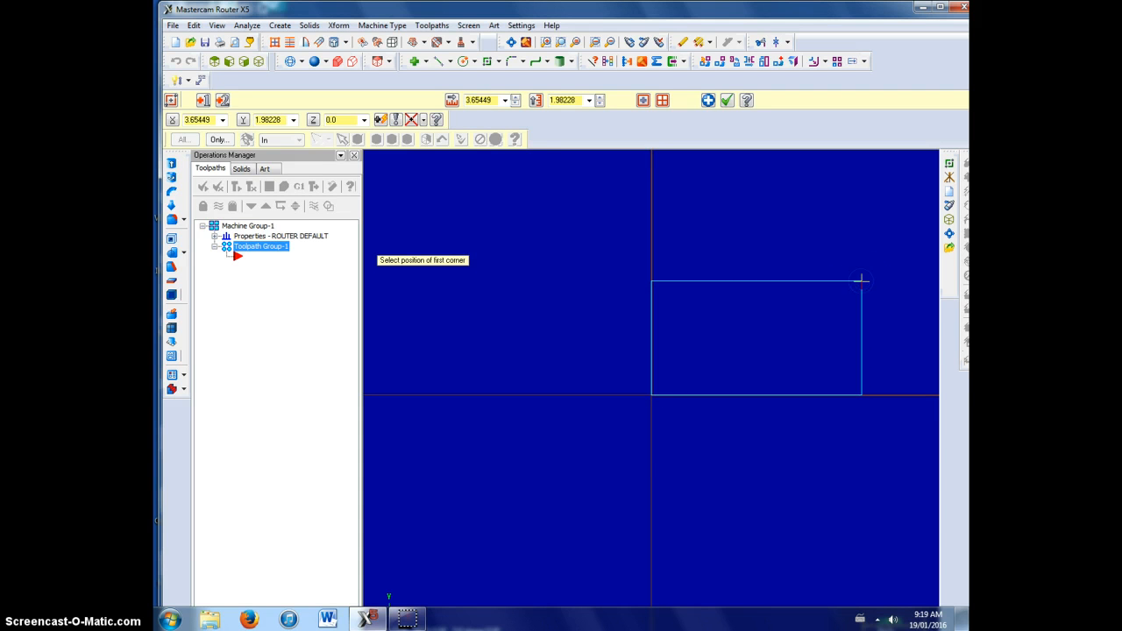
left_click(485, 100)
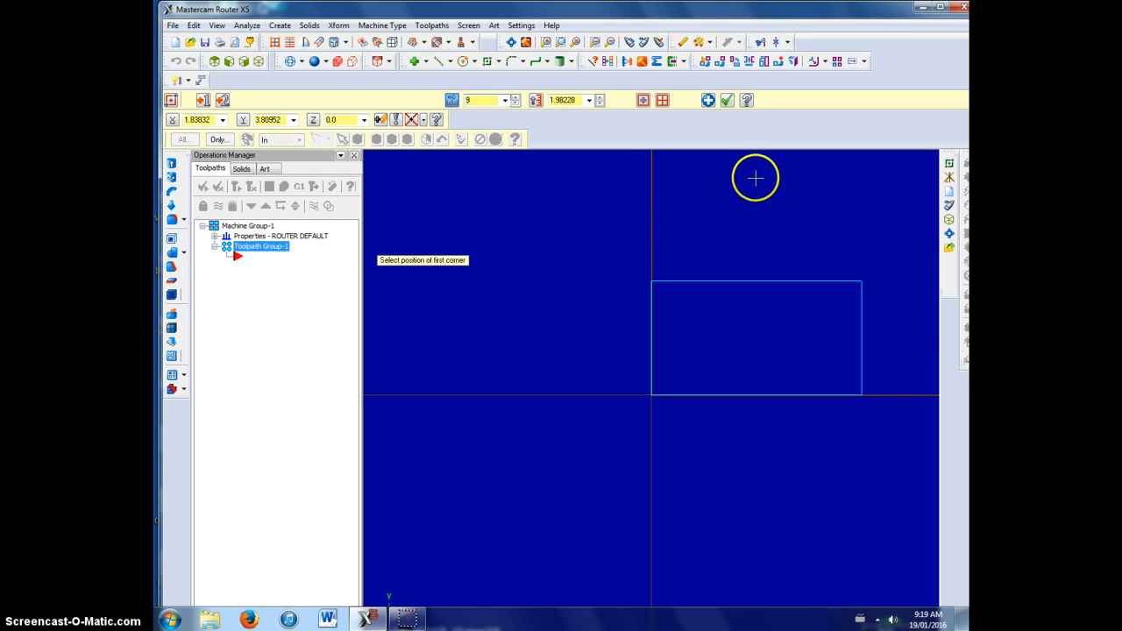
type("9")
left_click(562, 100)
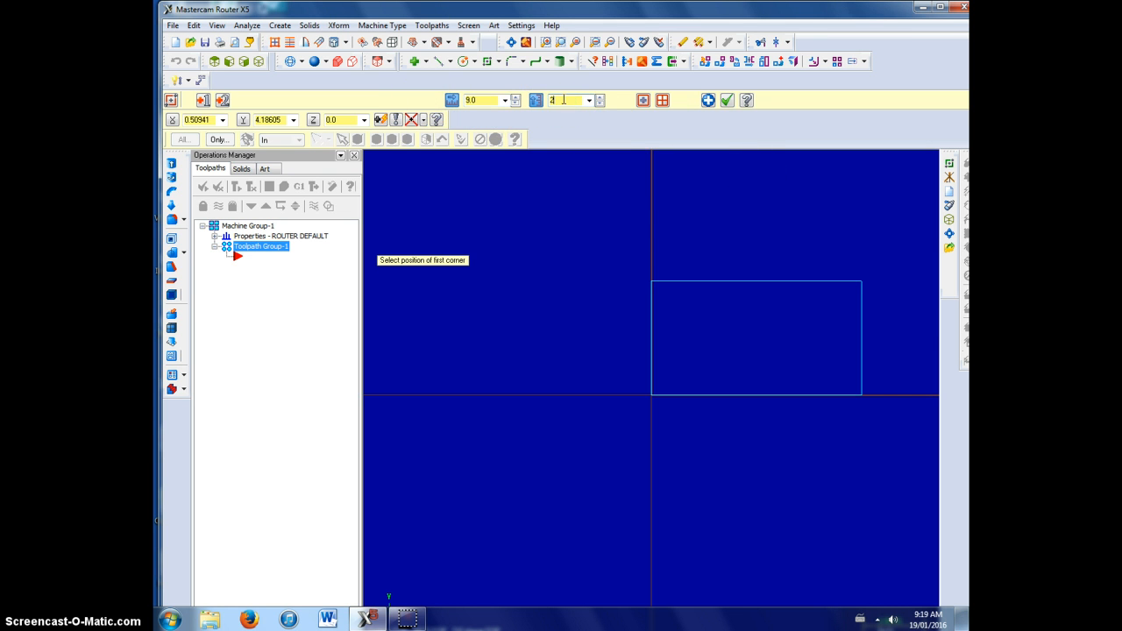
type("2.5")
left_click(727, 101)
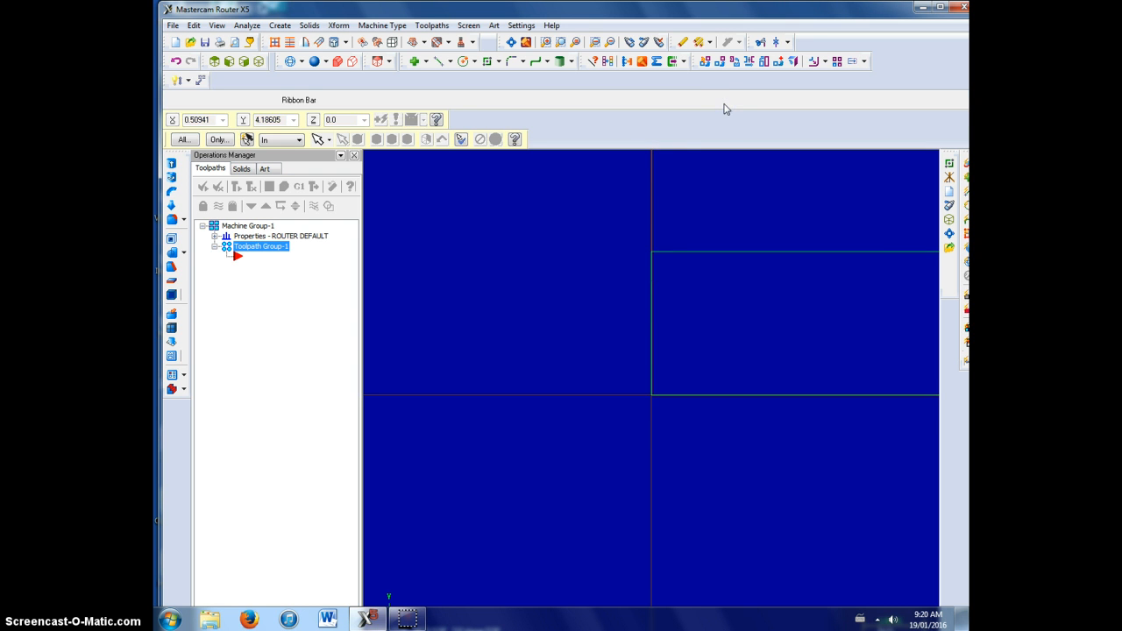
Offset a copy of the rectangle's contour outward by 0.15, with corner rounding set to None
left_click(796, 263)
left_click(511, 43)
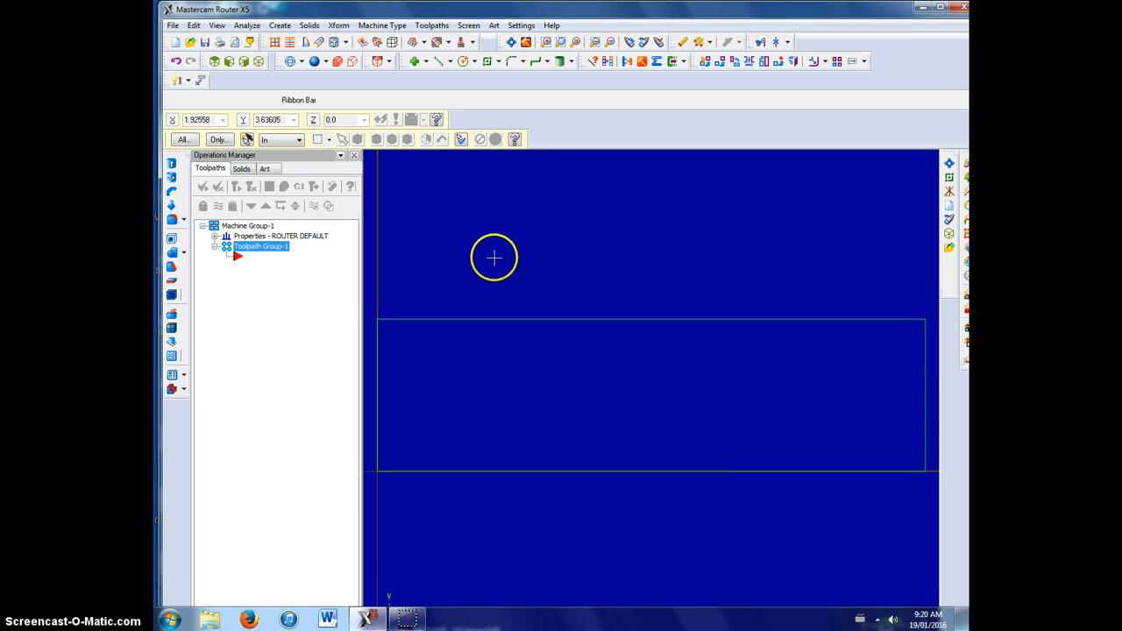
left_click(339, 25)
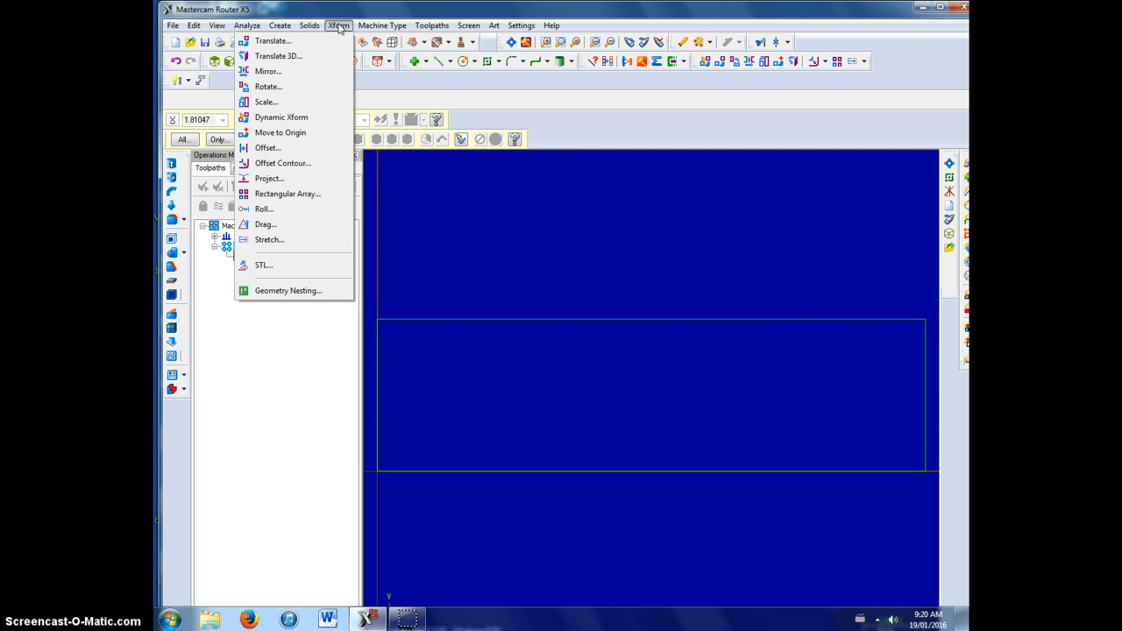
left_click(329, 165)
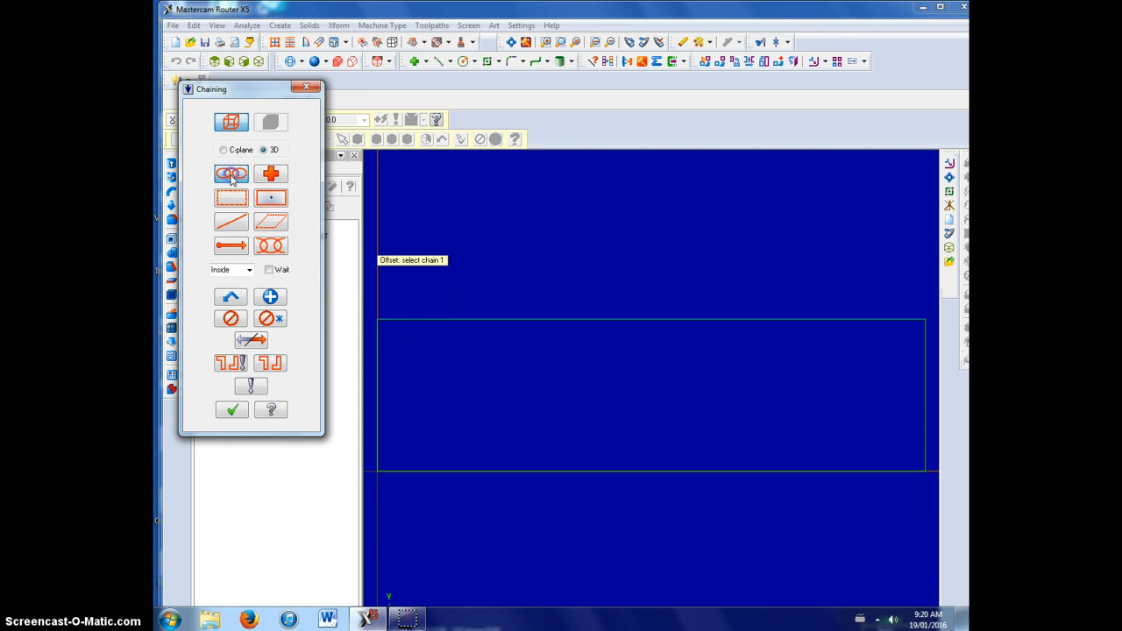
left_click(426, 314)
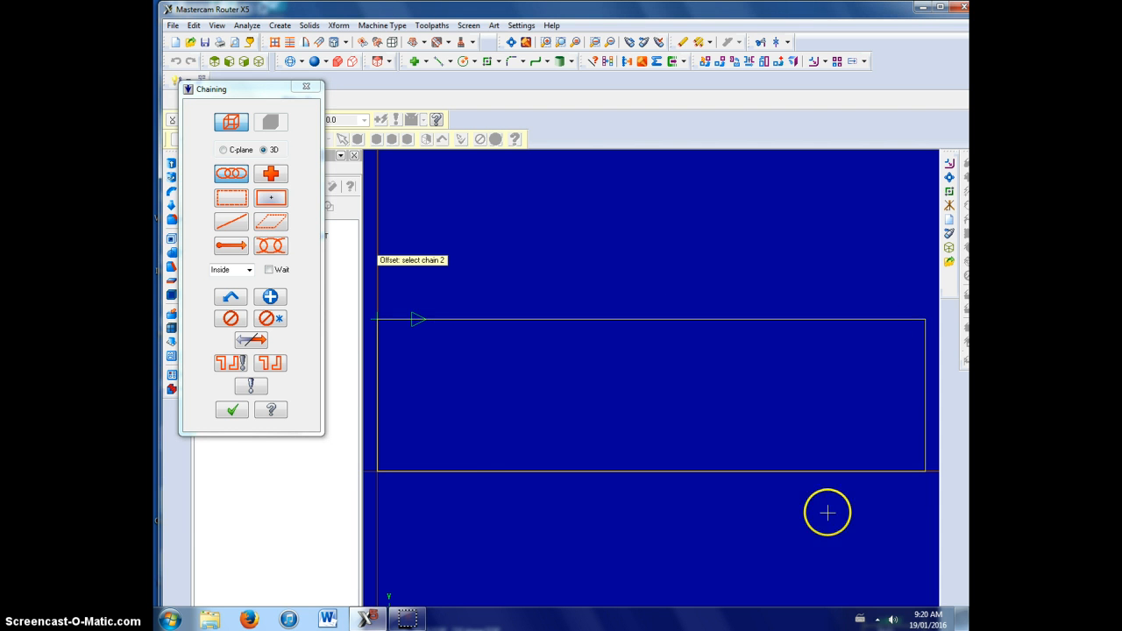
left_click(232, 412)
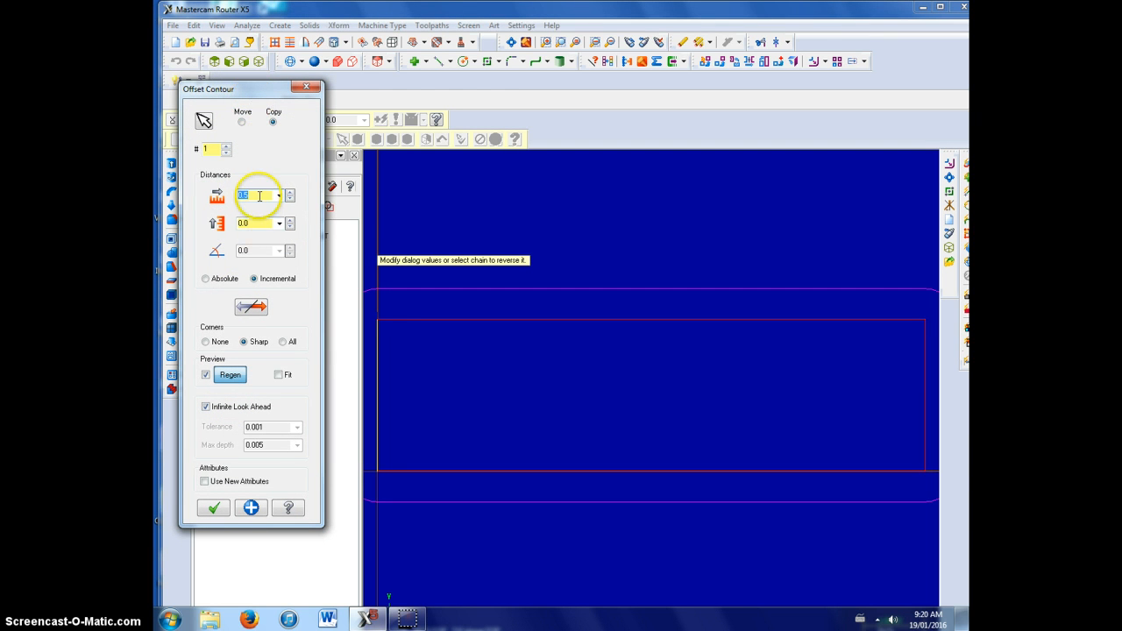
left_click_drag(259, 196, 226, 192)
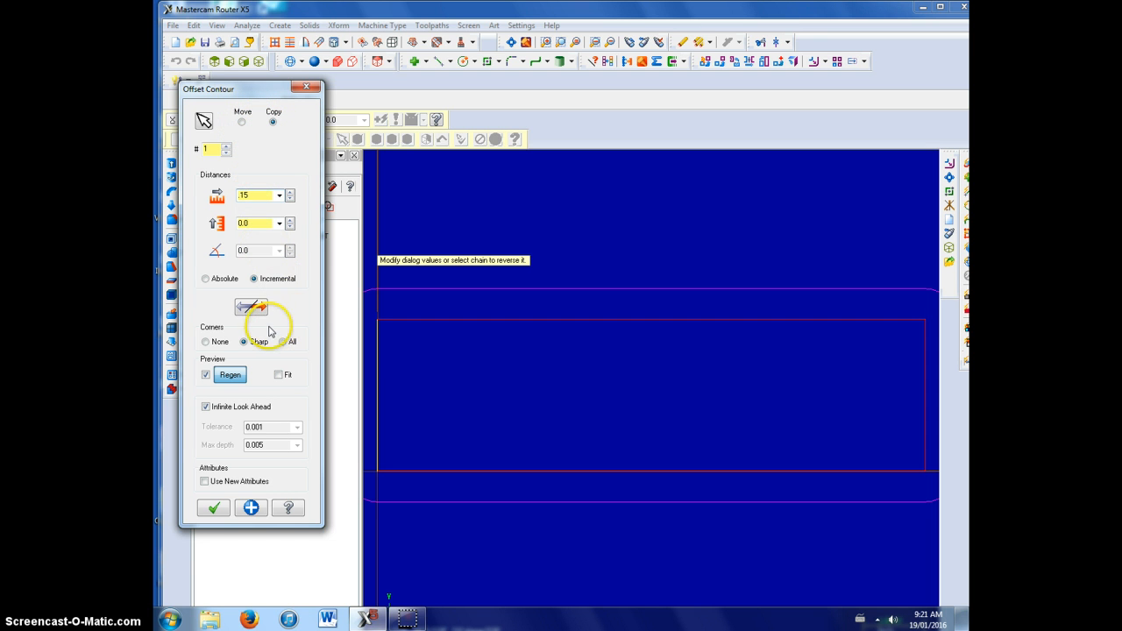
left_click(207, 343)
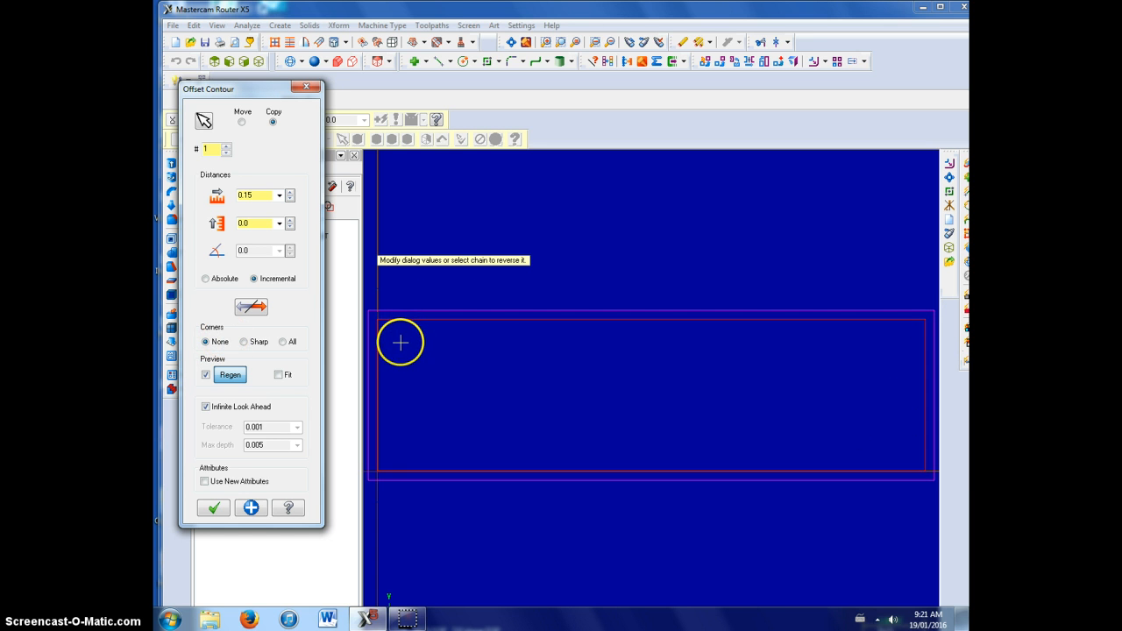
left_click(215, 508)
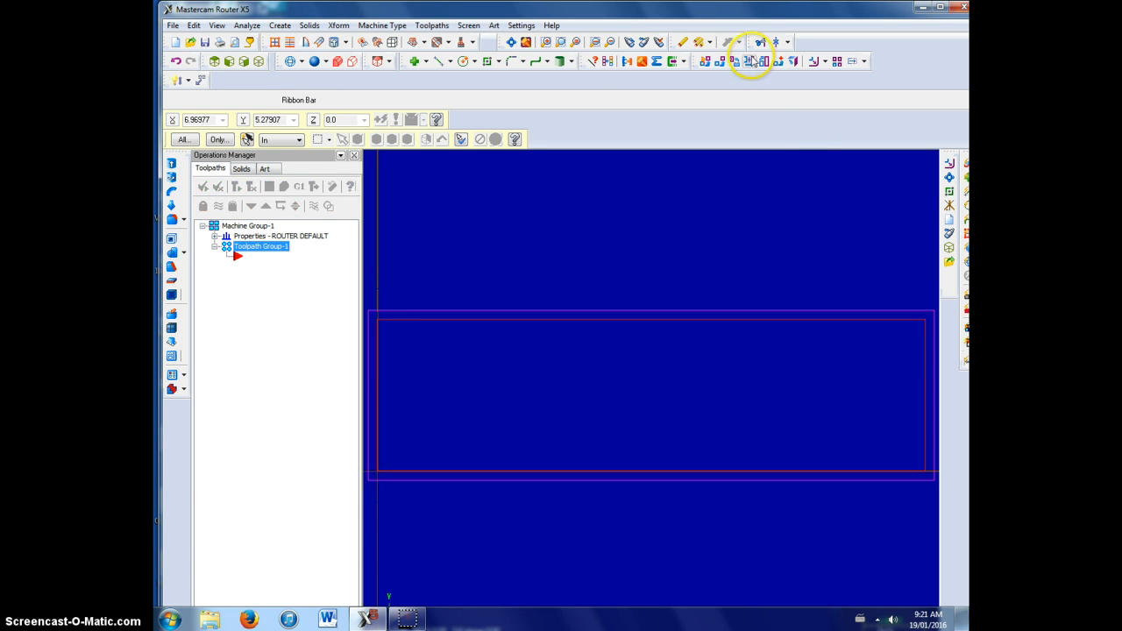
Clear the transform colors from the original and offset rectangles
left_click(512, 42)
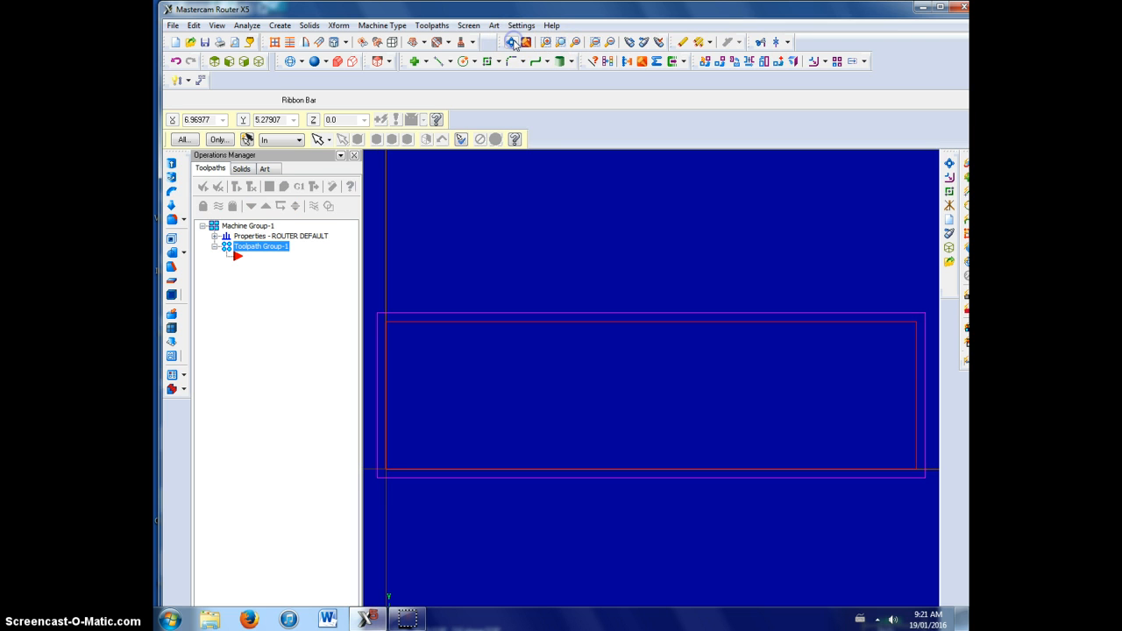
left_click(604, 62)
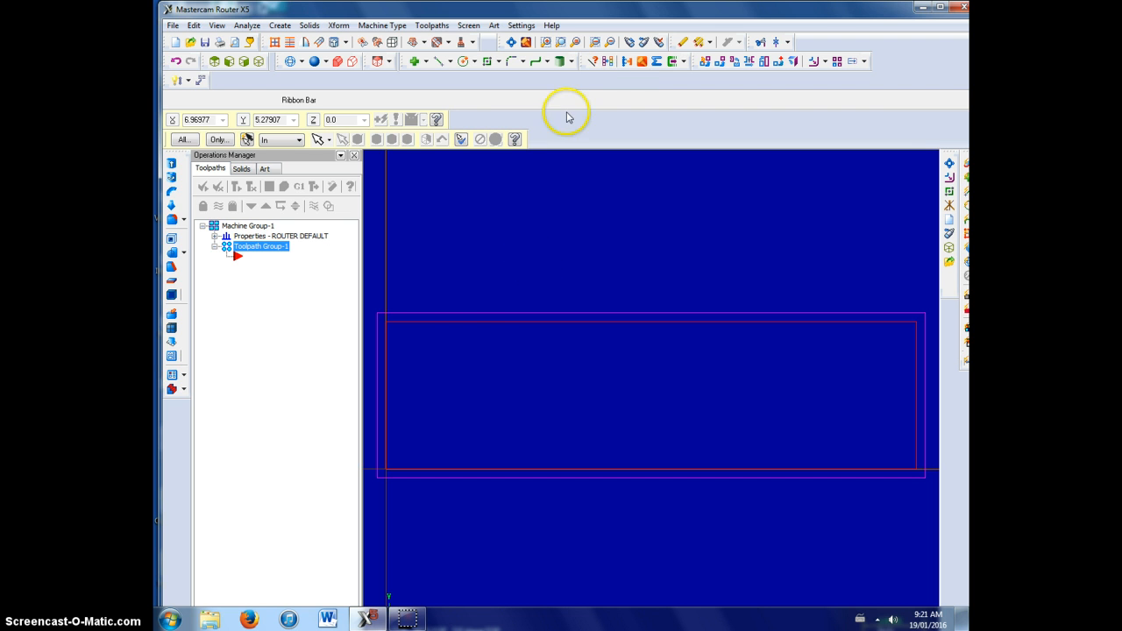
left_click(471, 317)
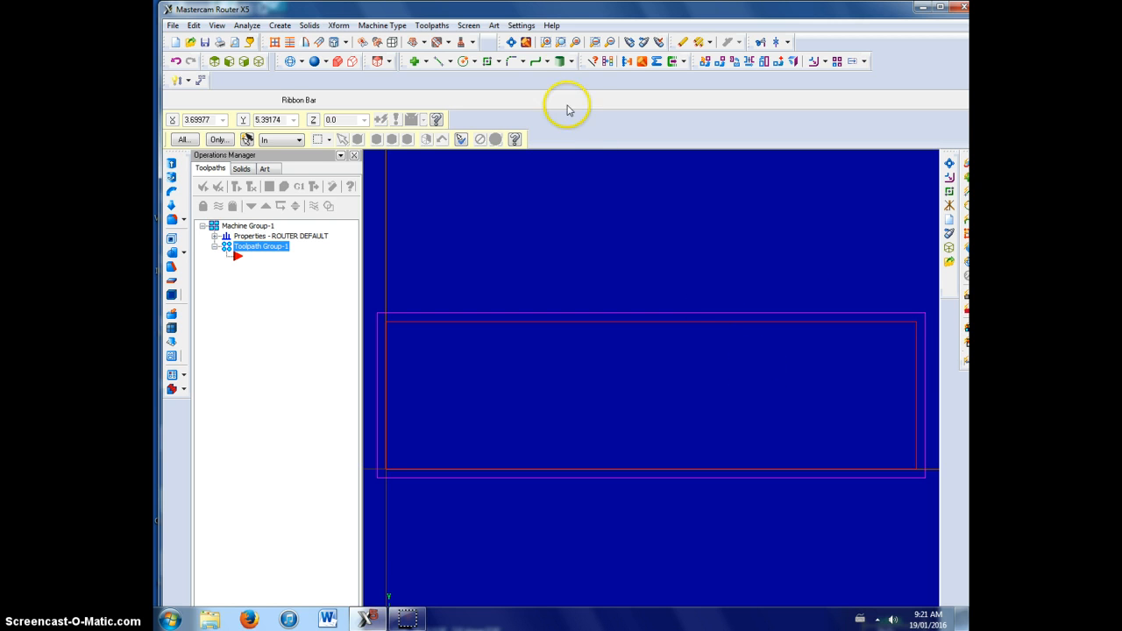
left_click(609, 62)
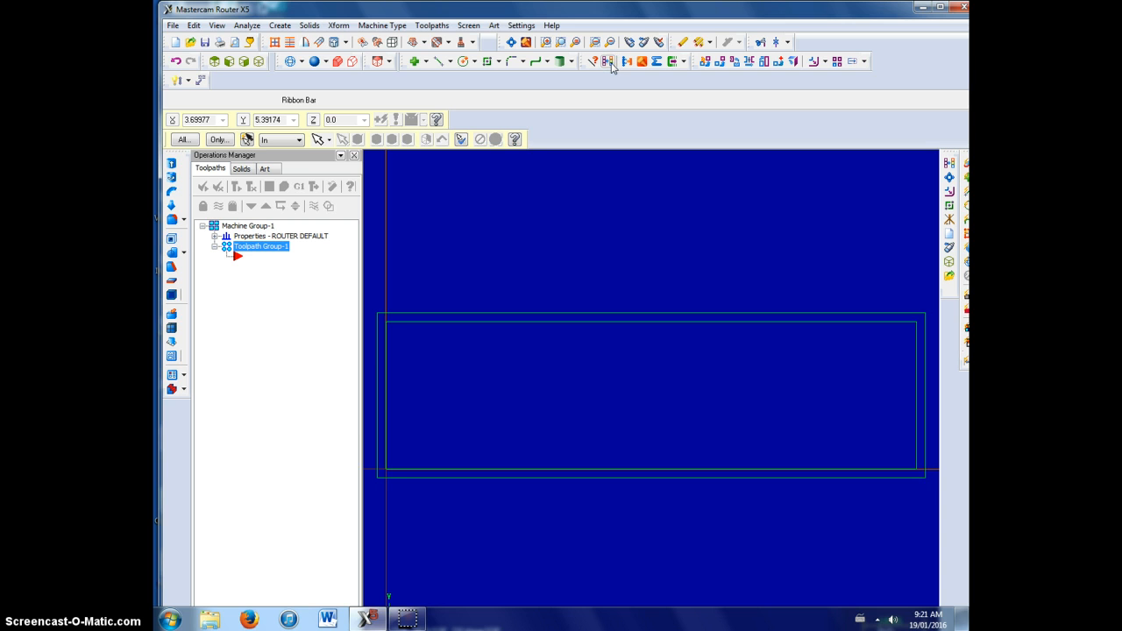
Begin saving the drawing under a new name and choose the My Documents folder as its location
left_click(171, 26)
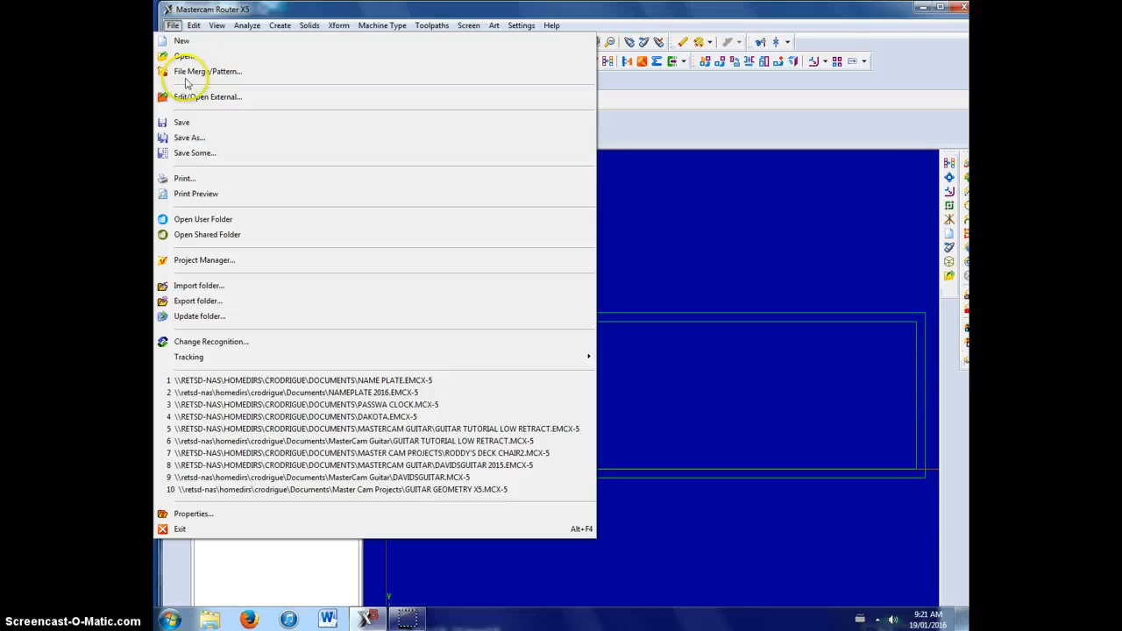
left_click(200, 139)
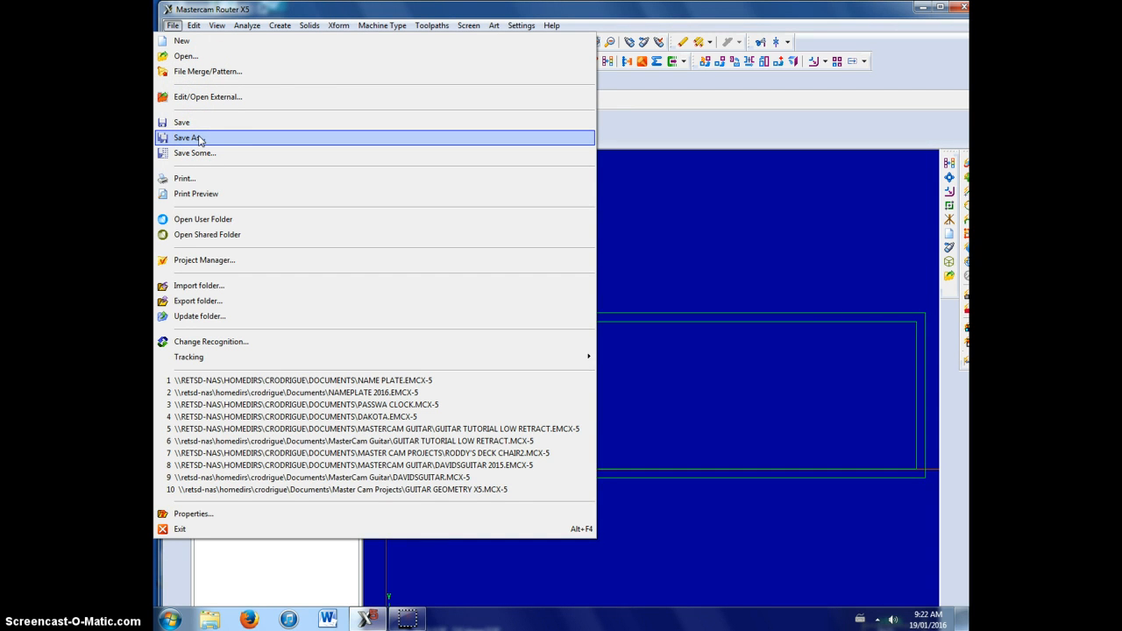
left_click(198, 138)
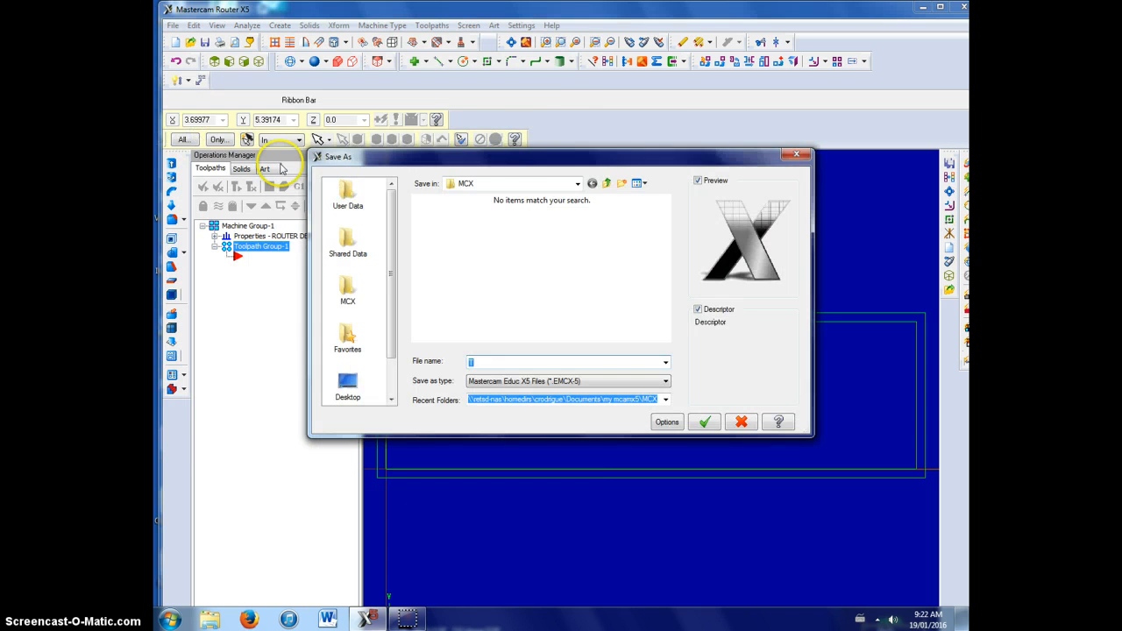
left_click(539, 183)
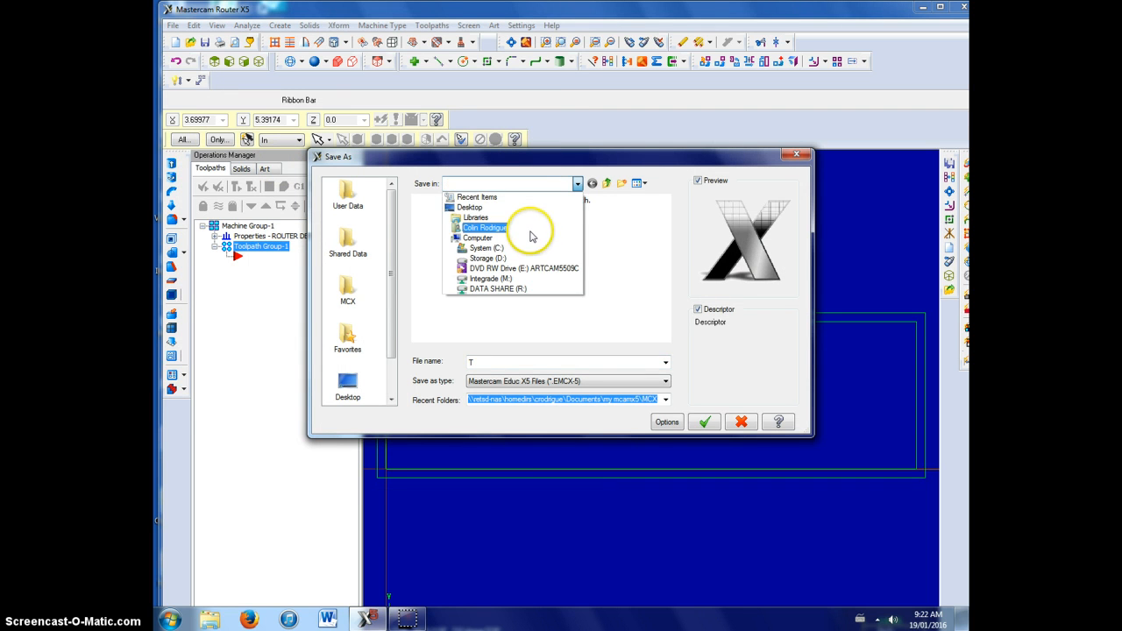
left_click(529, 227)
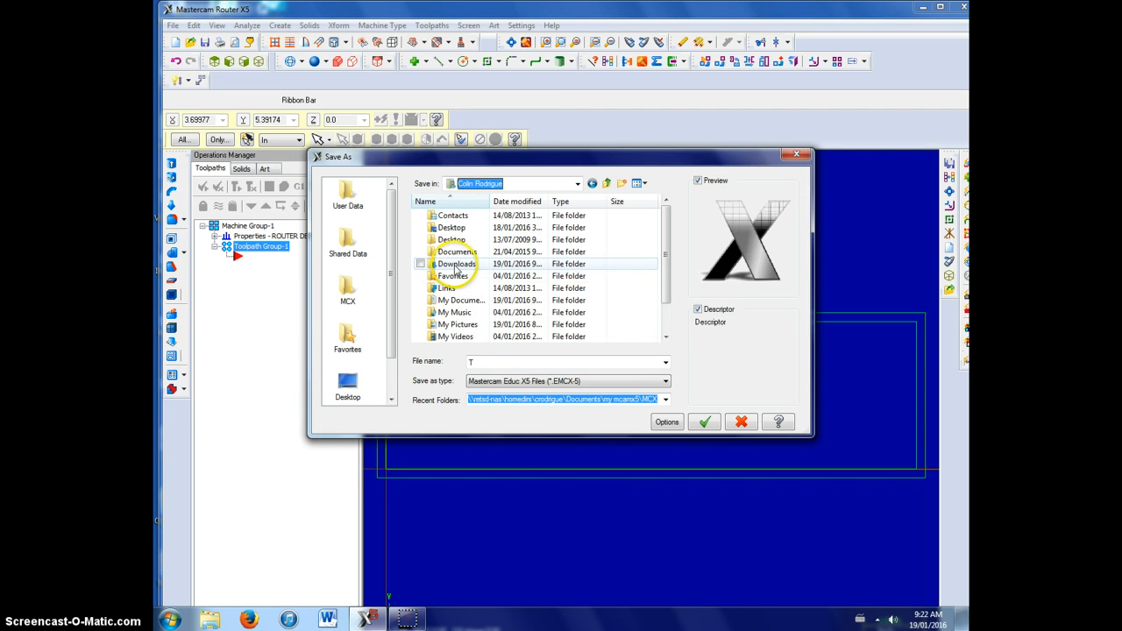
left_click(457, 300)
double_click(456, 302)
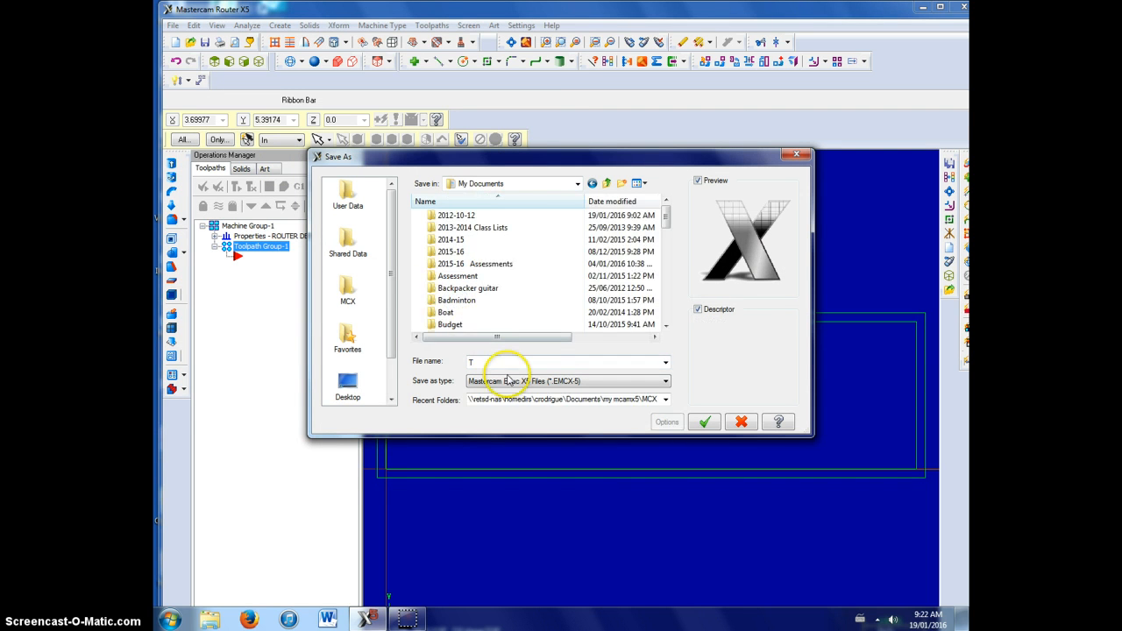
Save the drawing in My Documents as nameplate 2016, replacing the existing file of that name
left_click(503, 362)
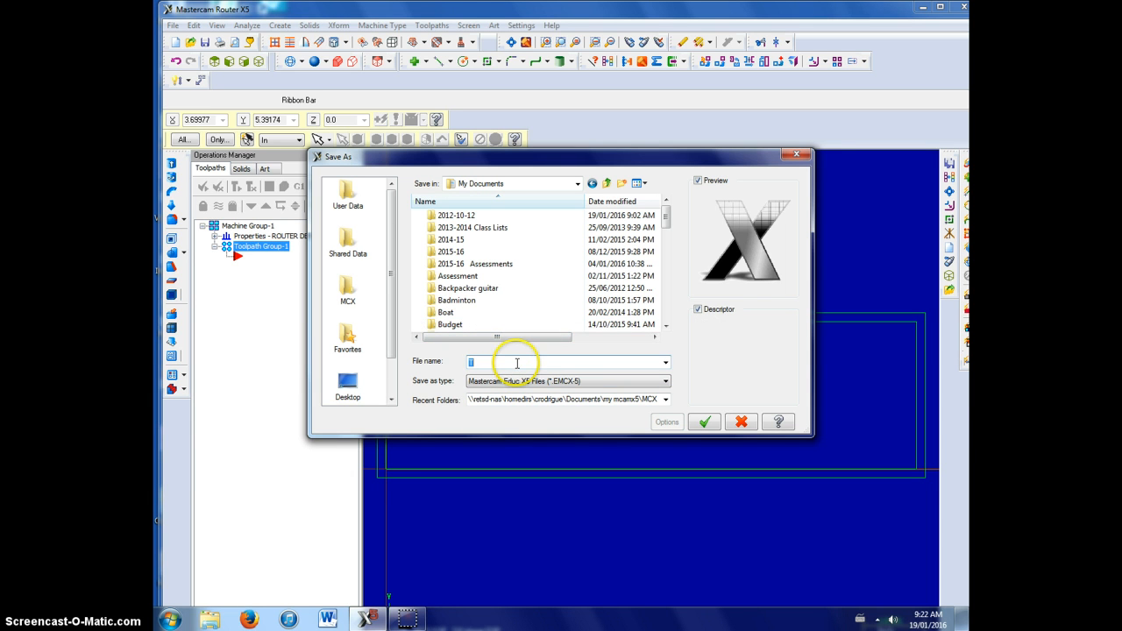
left_click(516, 361)
left_click(516, 361)
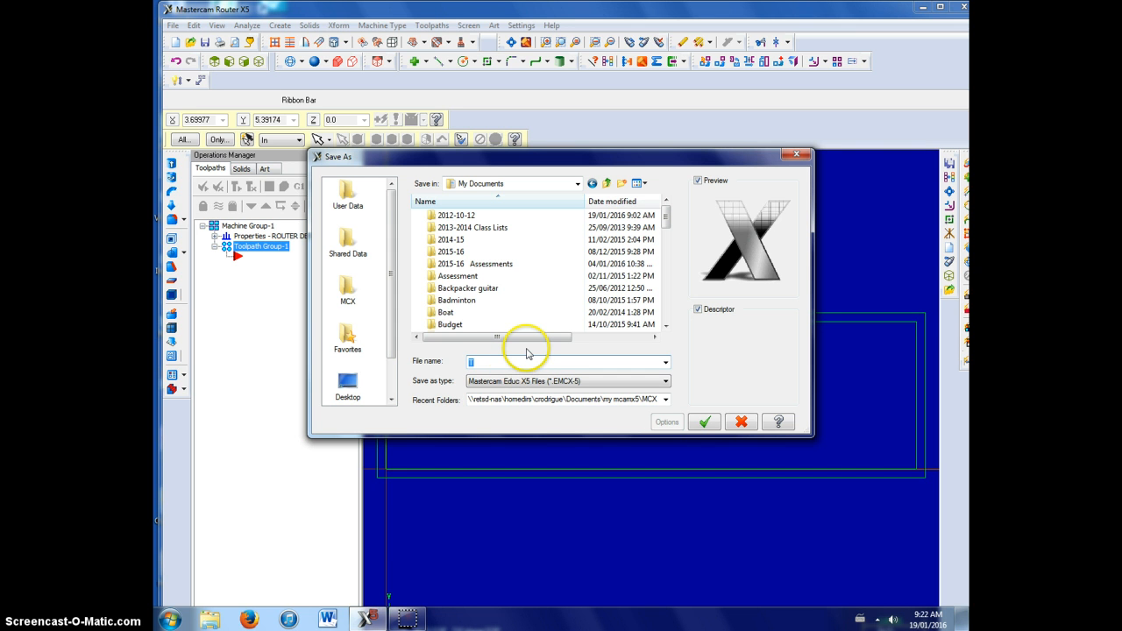
type("namep")
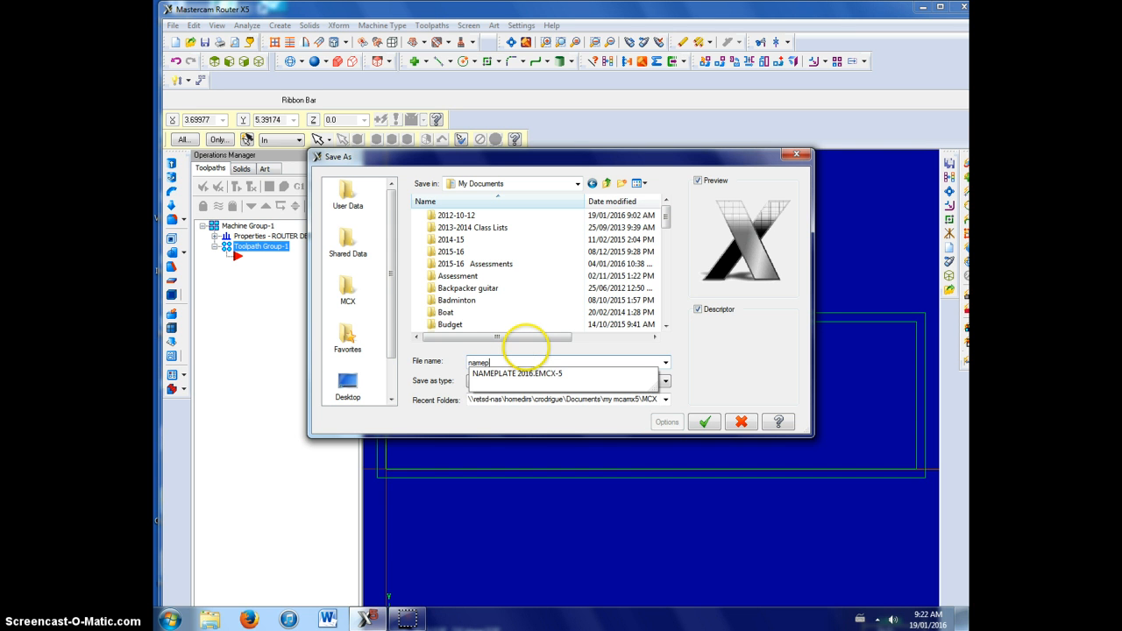
type("late 2015")
key("BackSpace")
key("Return")
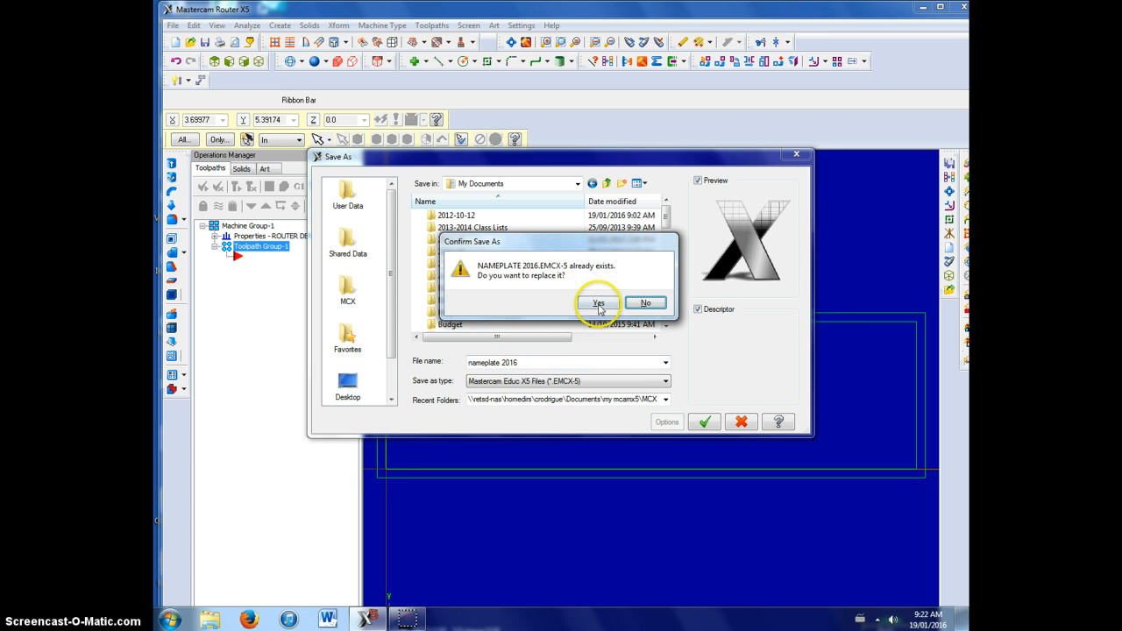
left_click(599, 304)
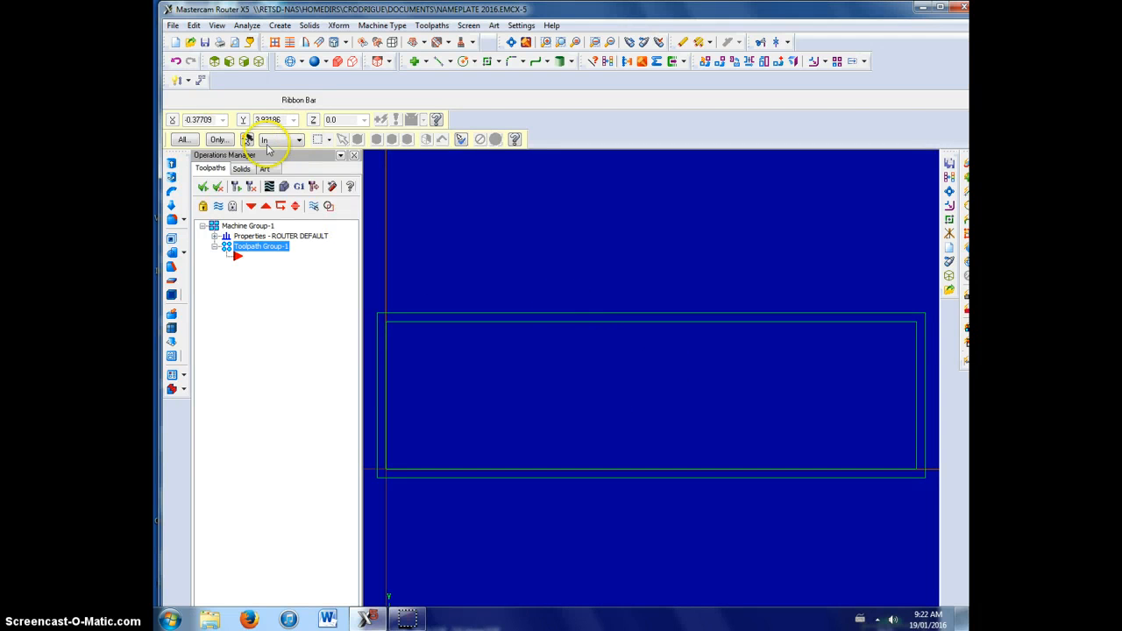
In isometric view, translate the chained inner rectangle by -0.75 in Z with the Join option to form a box
left_click(261, 63)
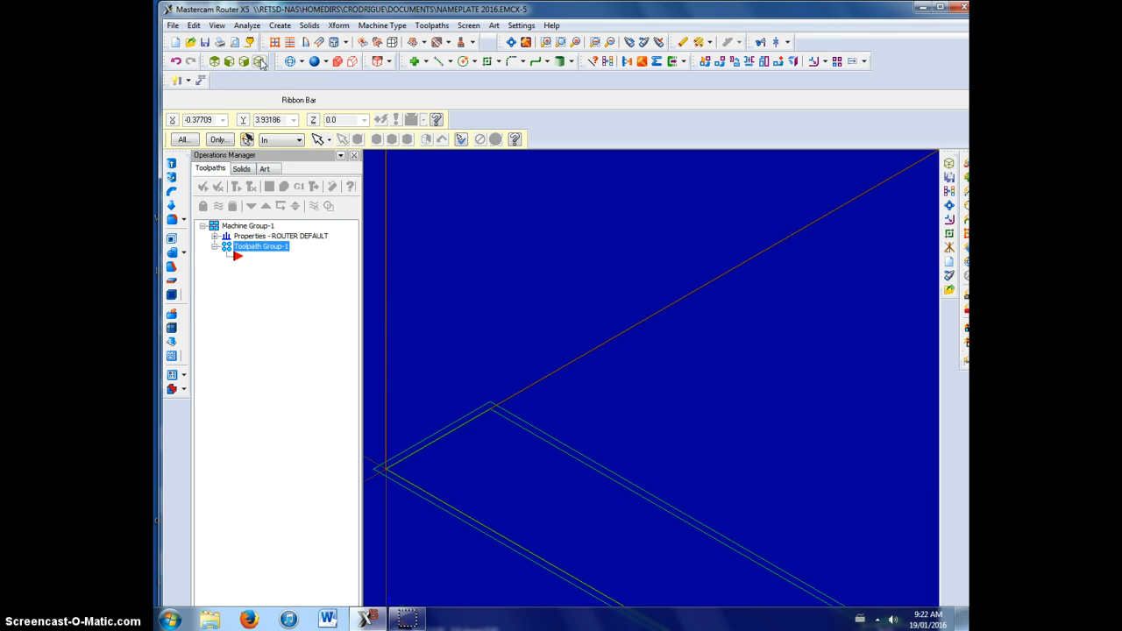
left_click(511, 43)
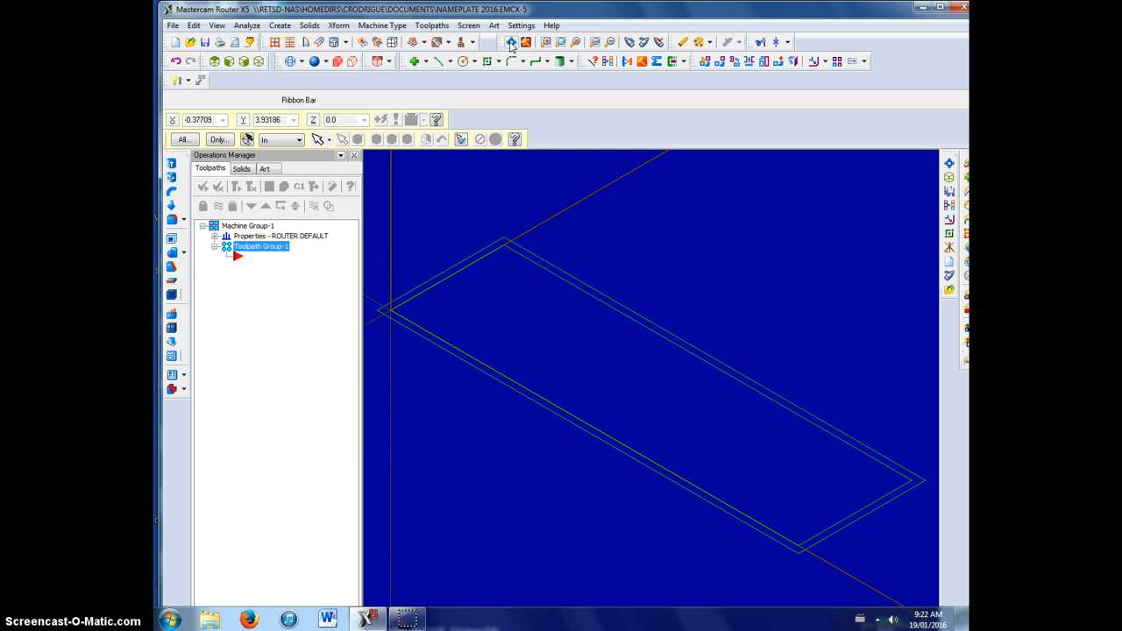
left_click(337, 25)
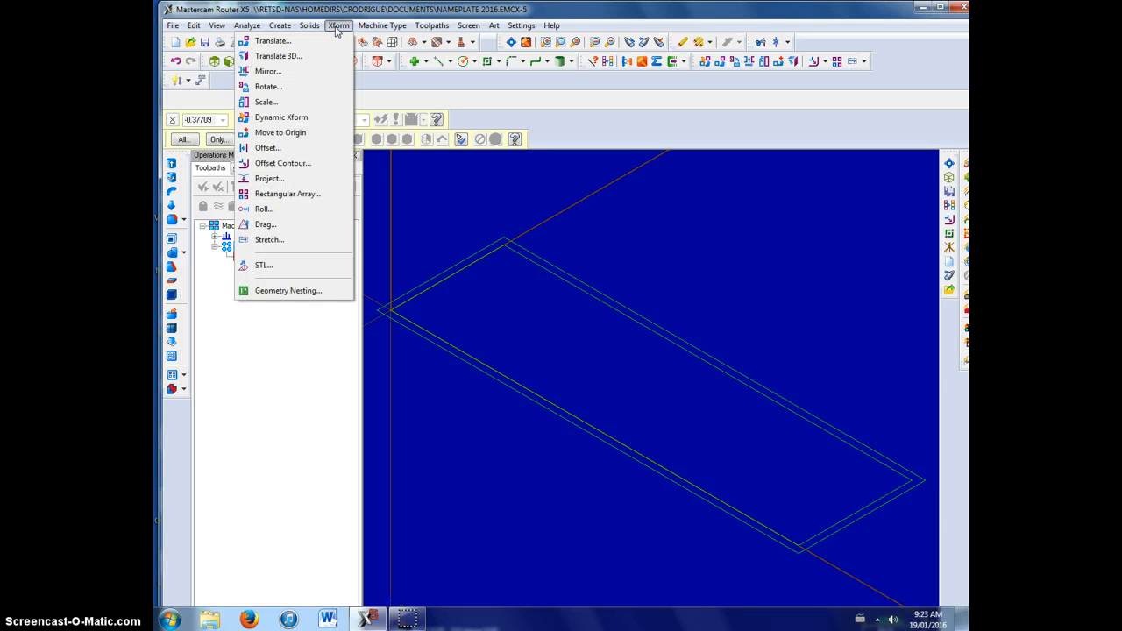
left_click(272, 41)
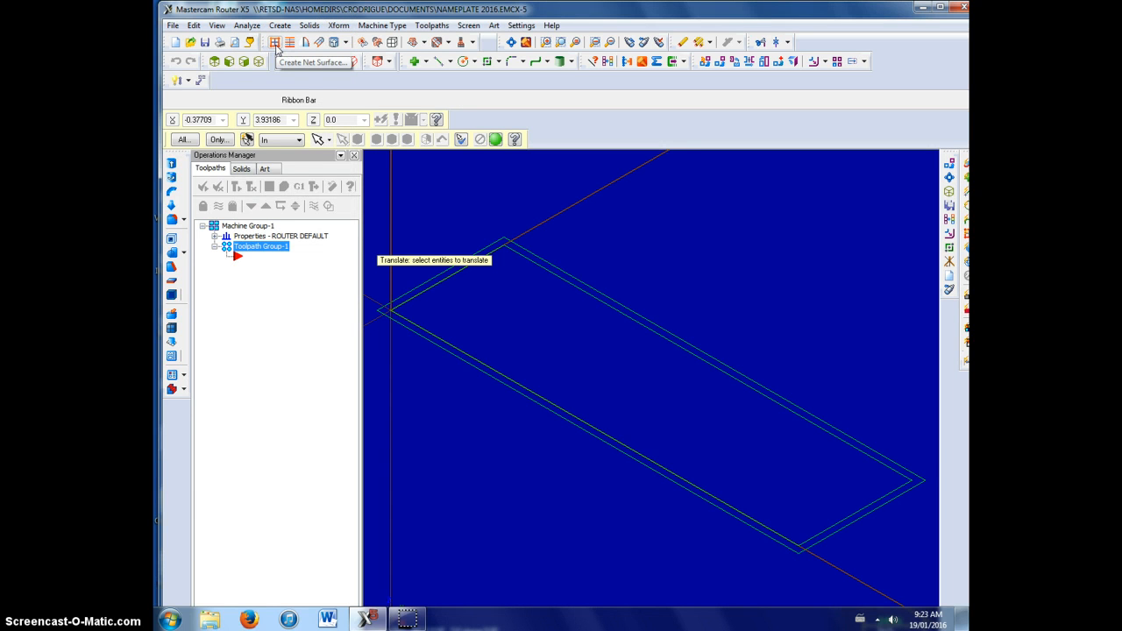
left_click(329, 142)
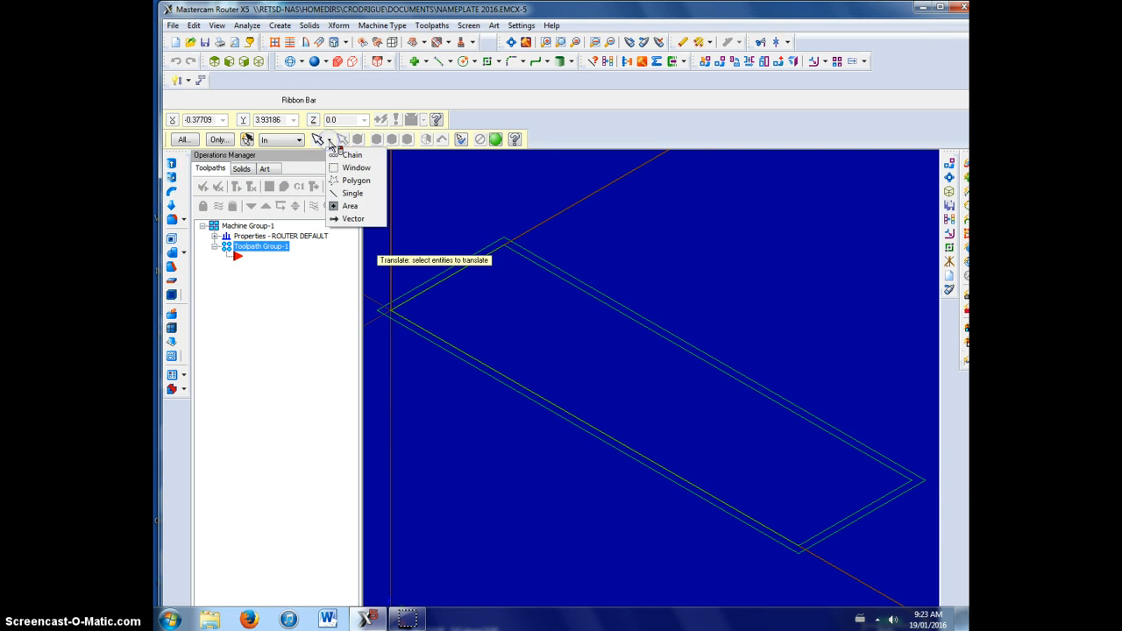
left_click(332, 148)
left_click(349, 156)
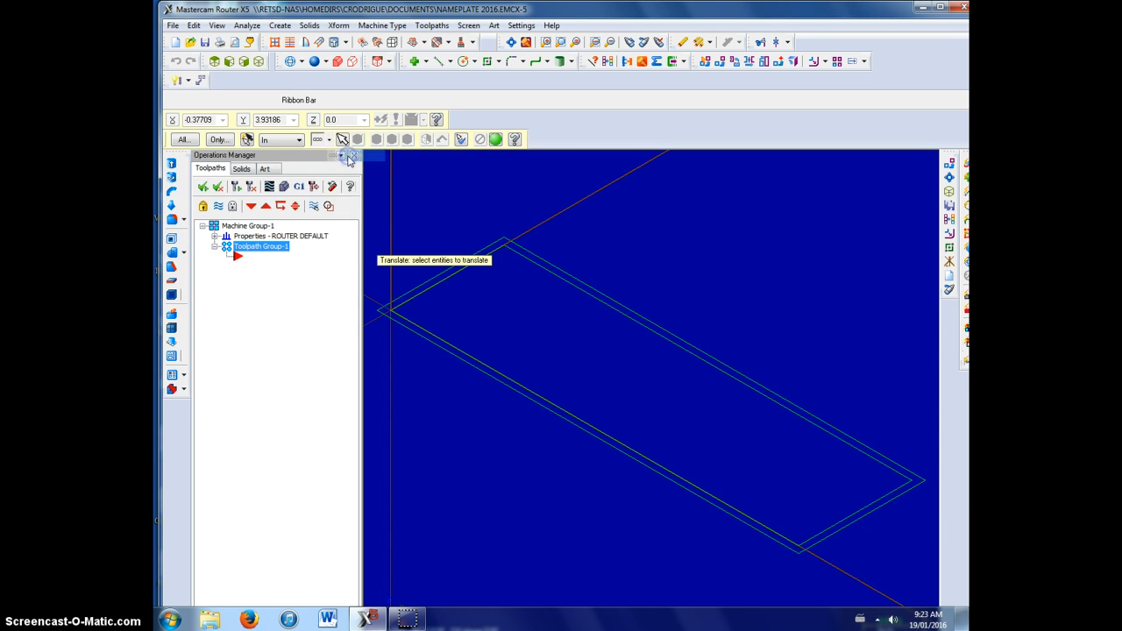
left_click(532, 275)
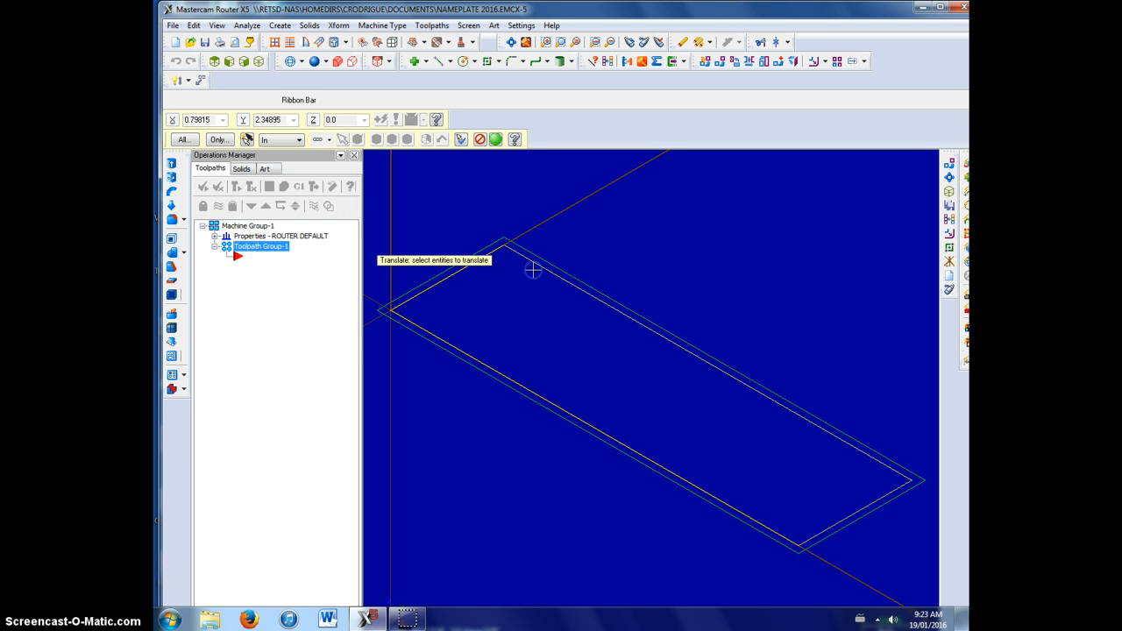
left_click(656, 334)
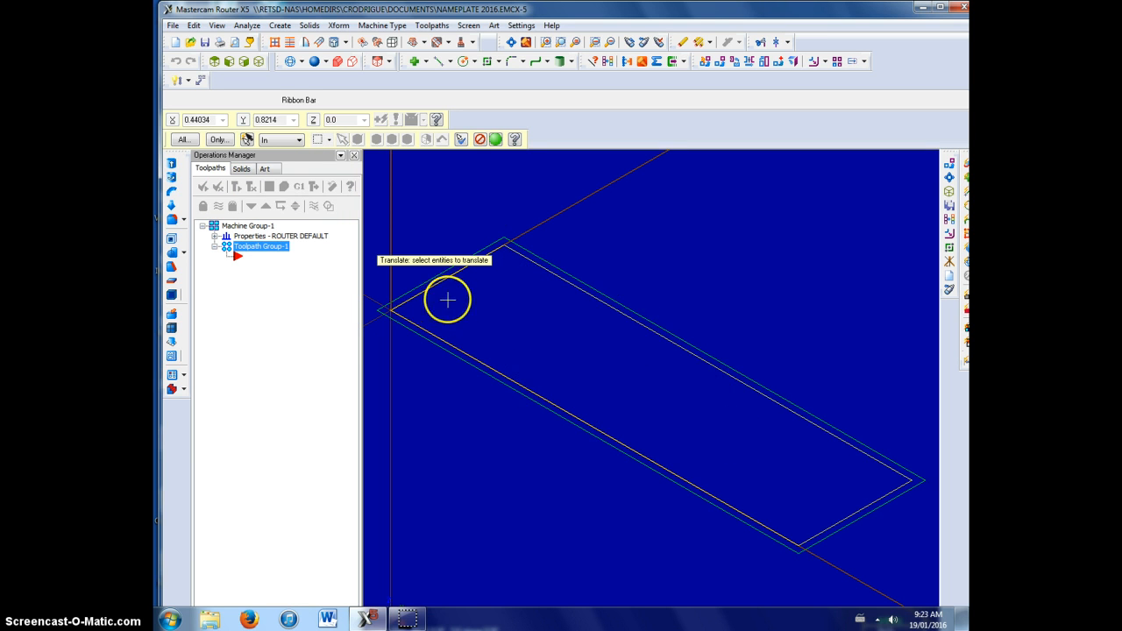
left_click(495, 140)
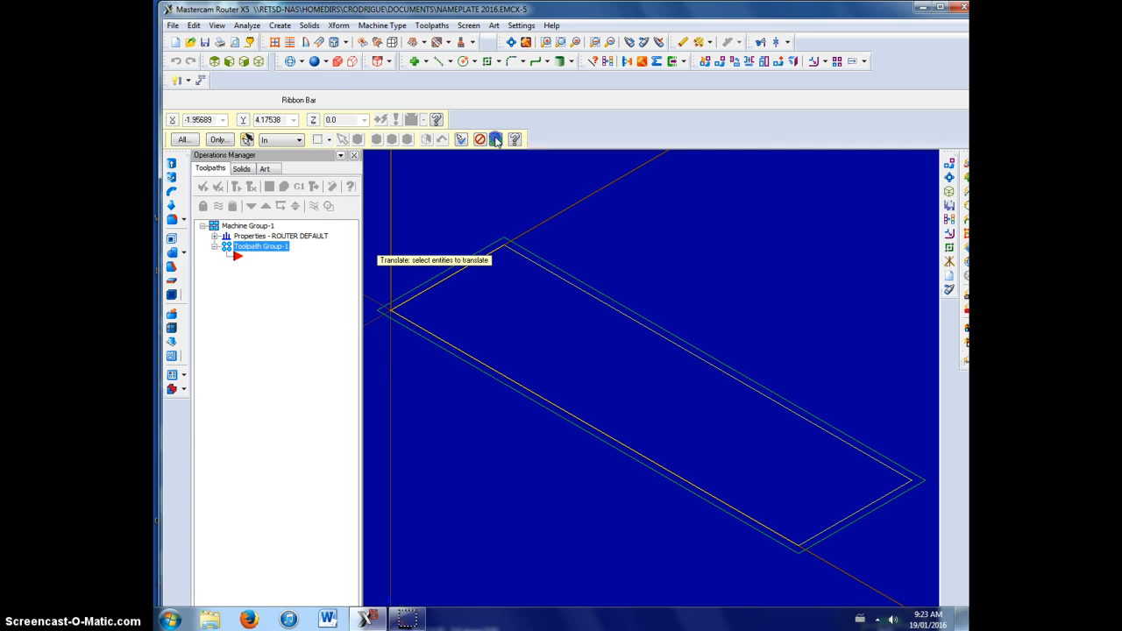
left_click(396, 168)
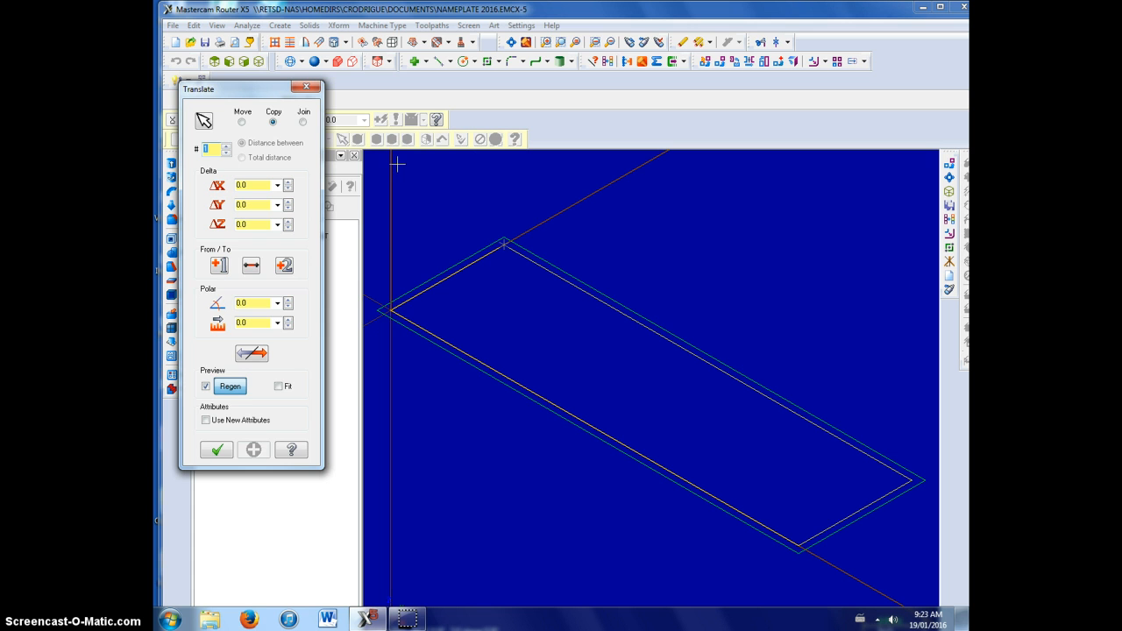
left_click(304, 124)
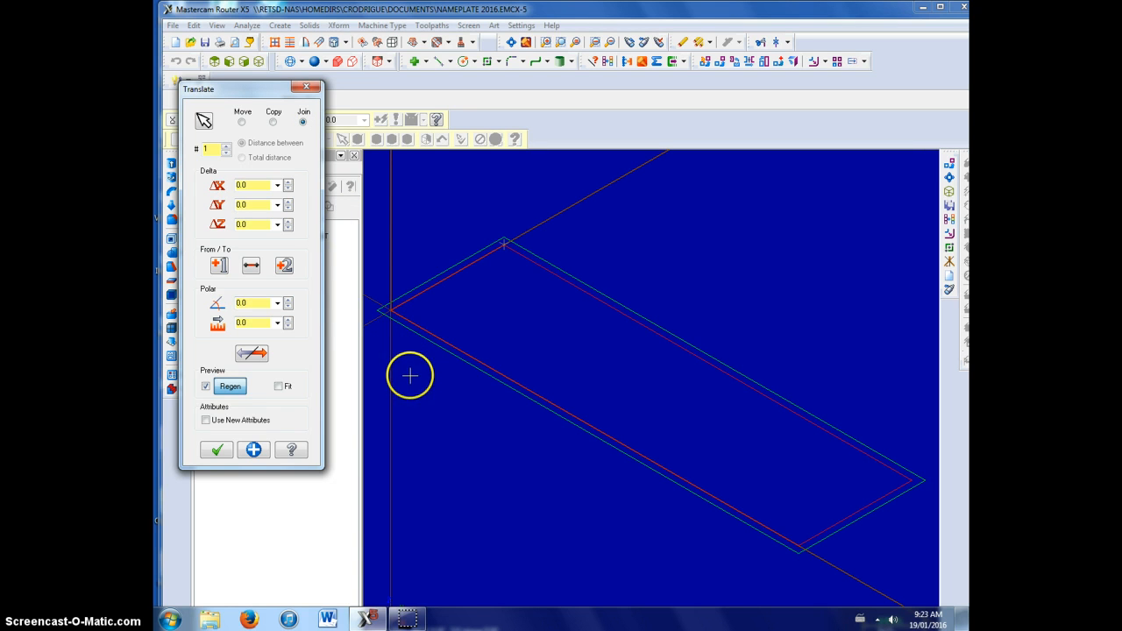
left_click(242, 224)
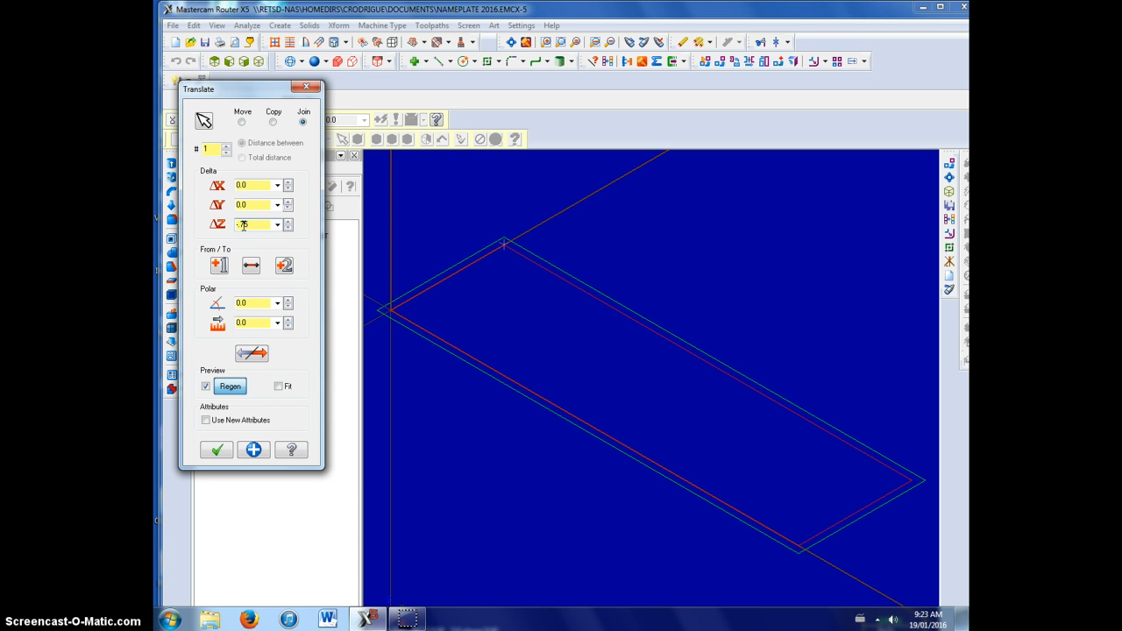
left_click(227, 454)
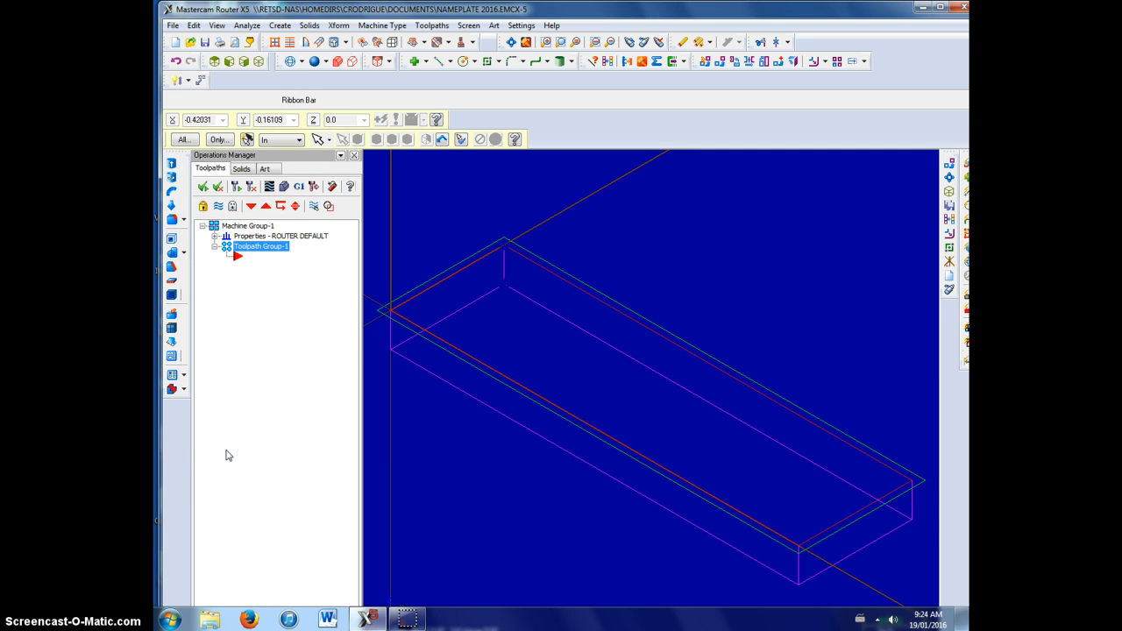
Fit the box in view, clear the transform colors from its geometry, and save the file
left_click(511, 43)
left_click(607, 62)
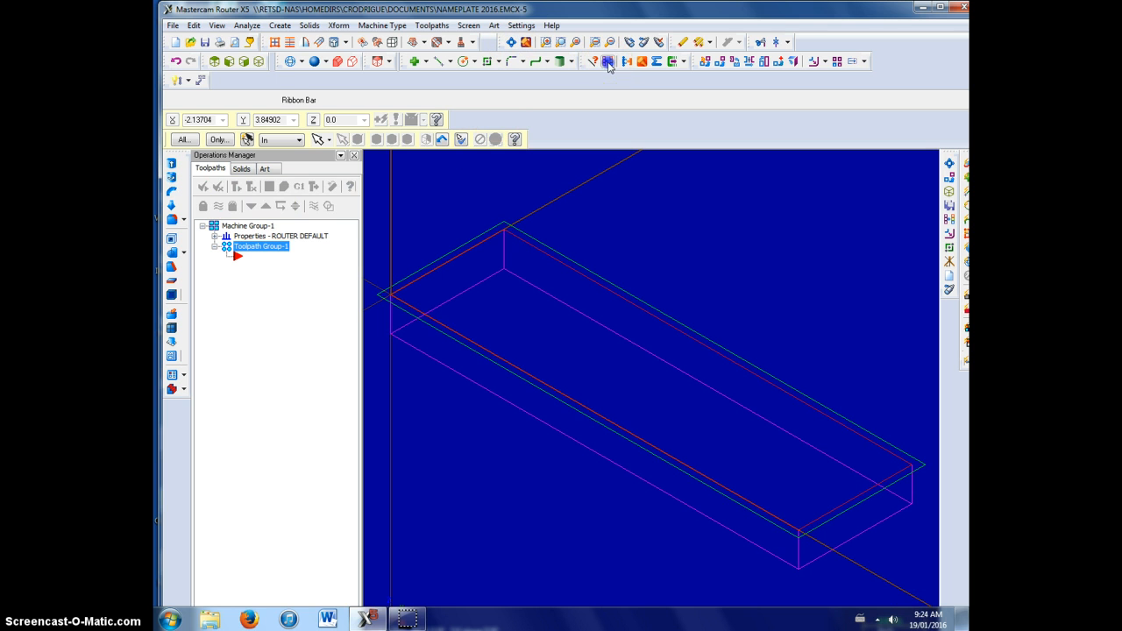
left_click(206, 43)
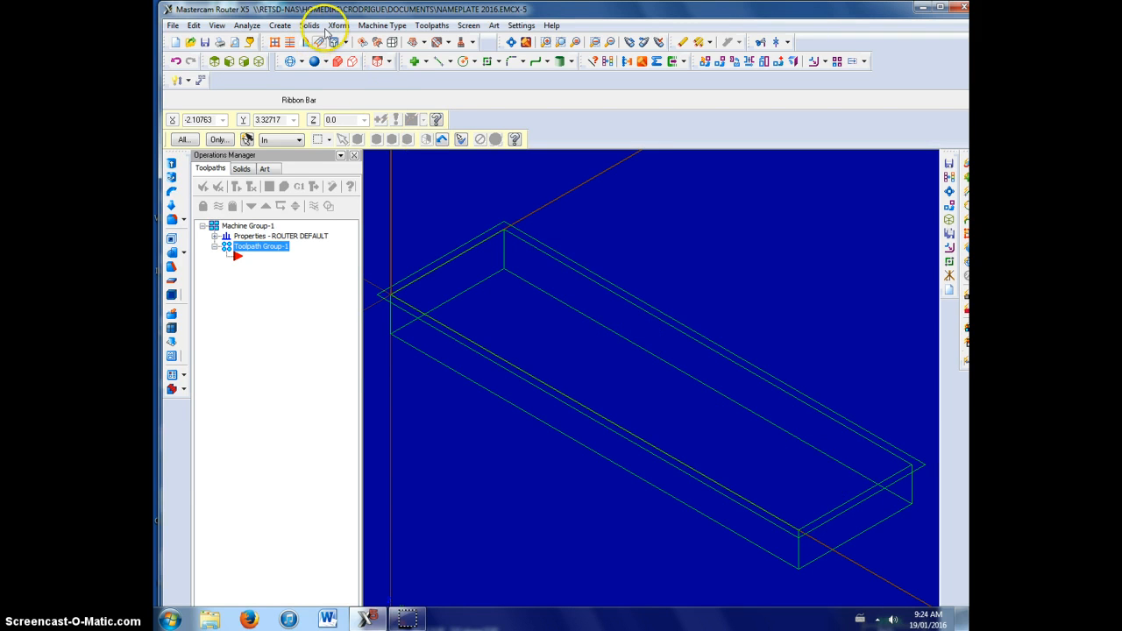
Translate a copy of the inner rectangle's two short end lines by -0.375 in Z, selecting them as single entities
left_click(334, 30)
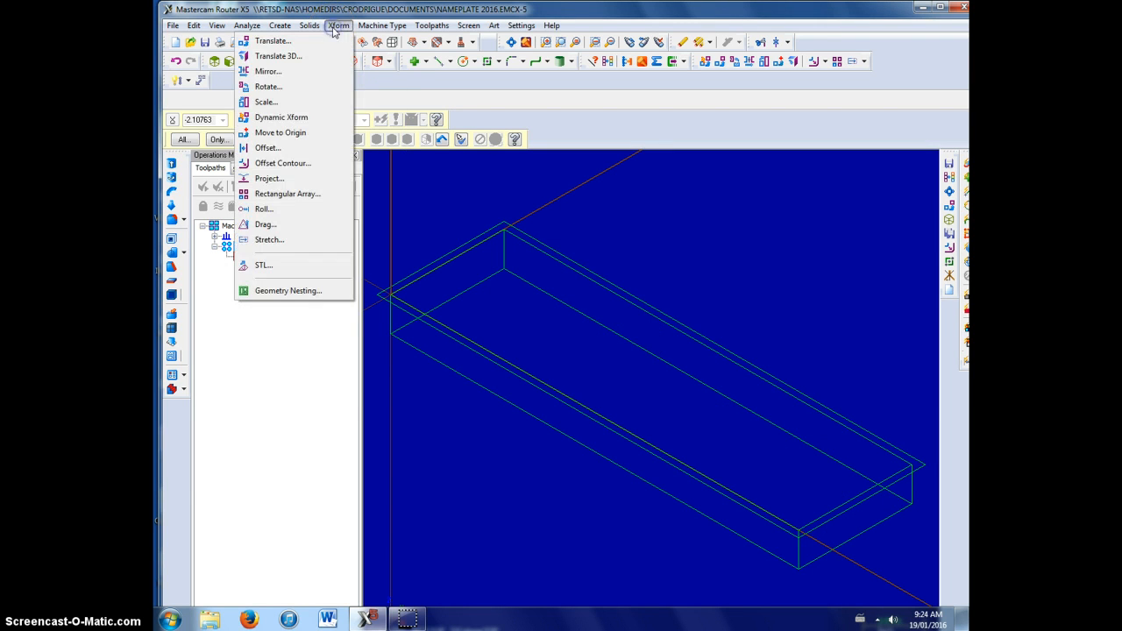
left_click(325, 41)
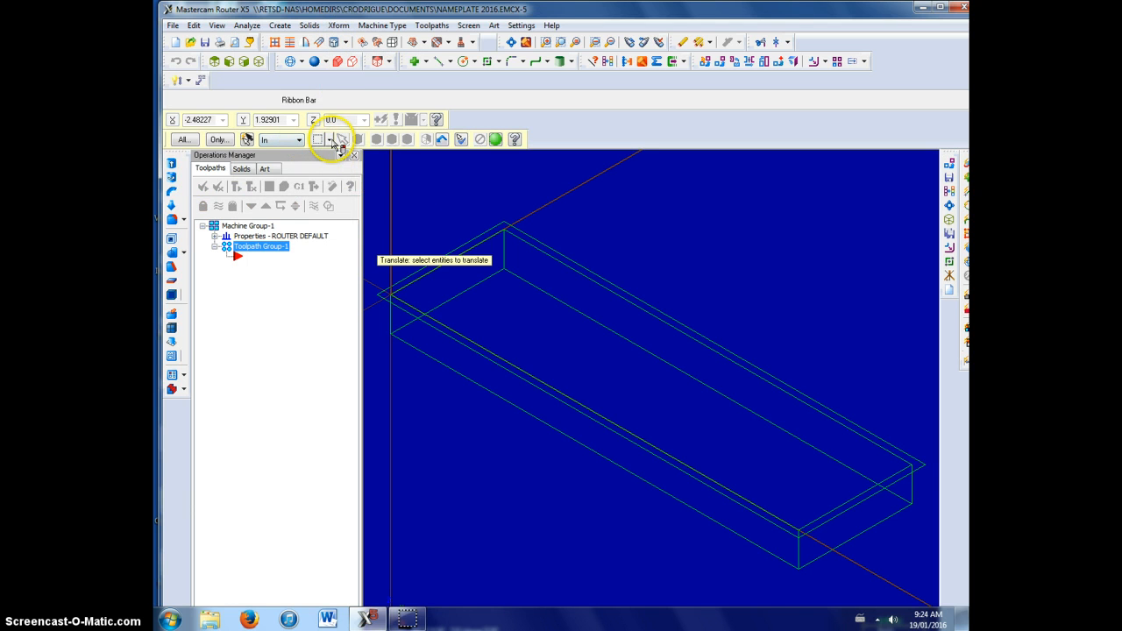
left_click(329, 141)
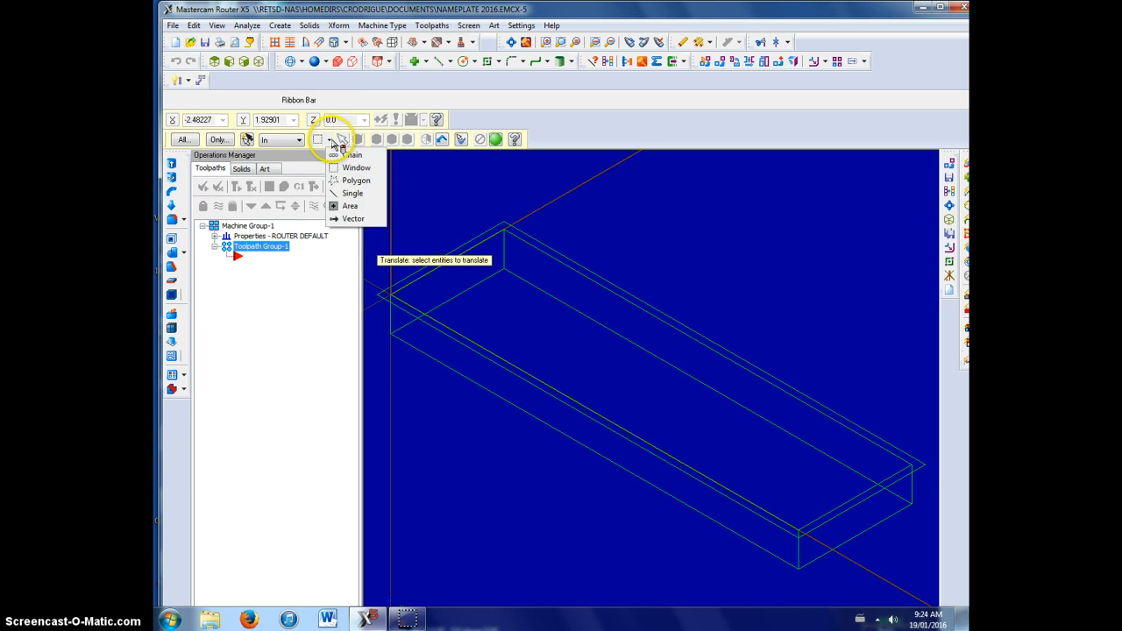
left_click(355, 195)
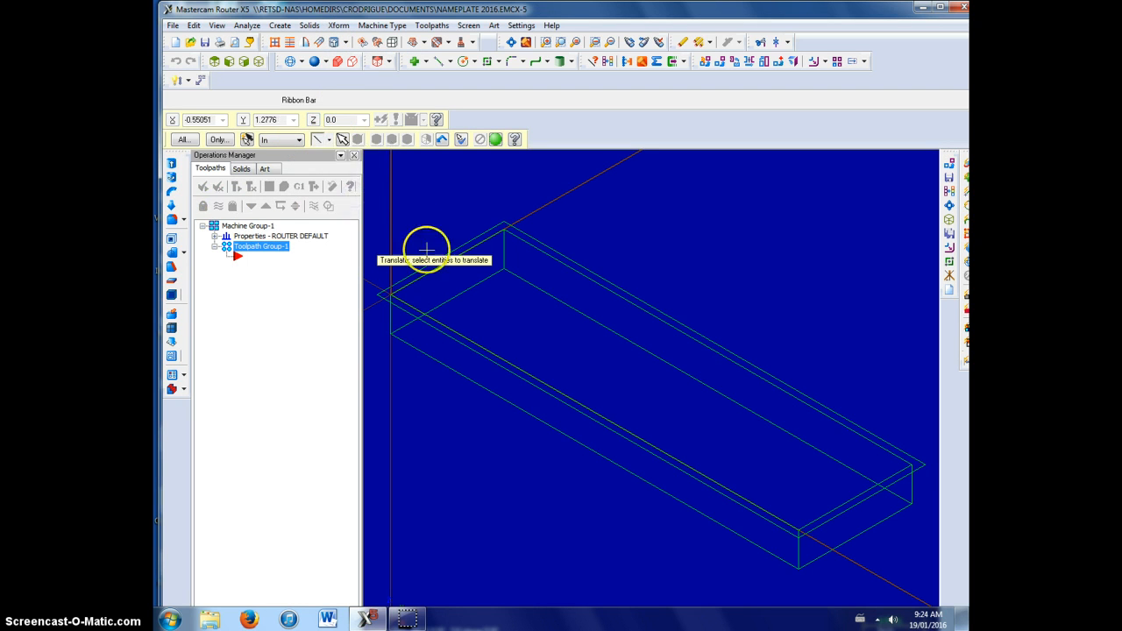
left_click(474, 249)
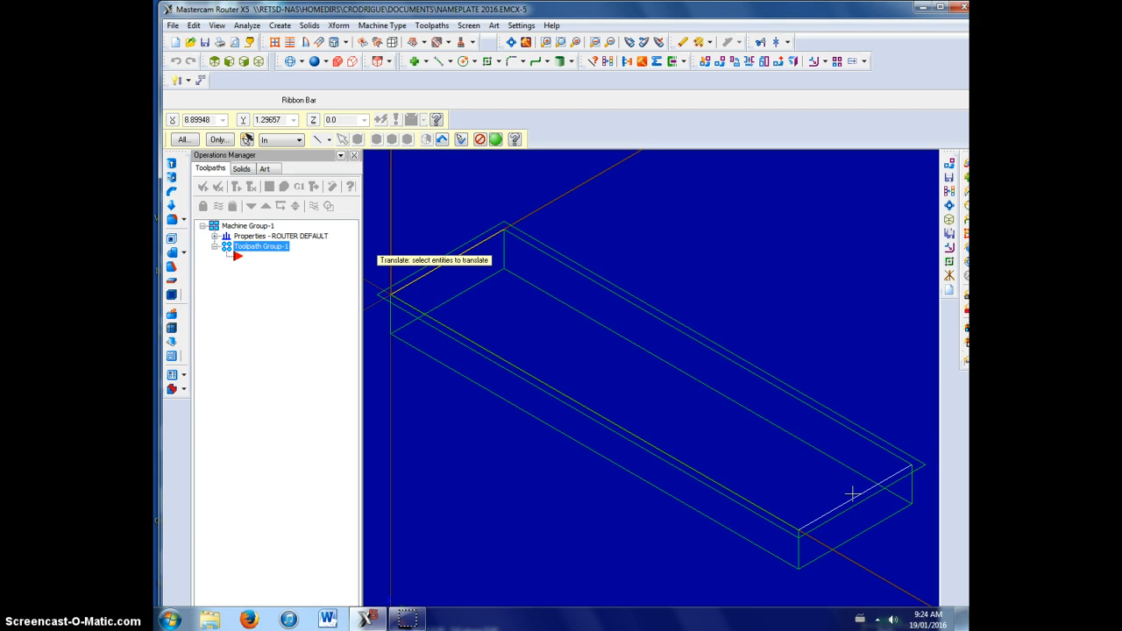
left_click(810, 513)
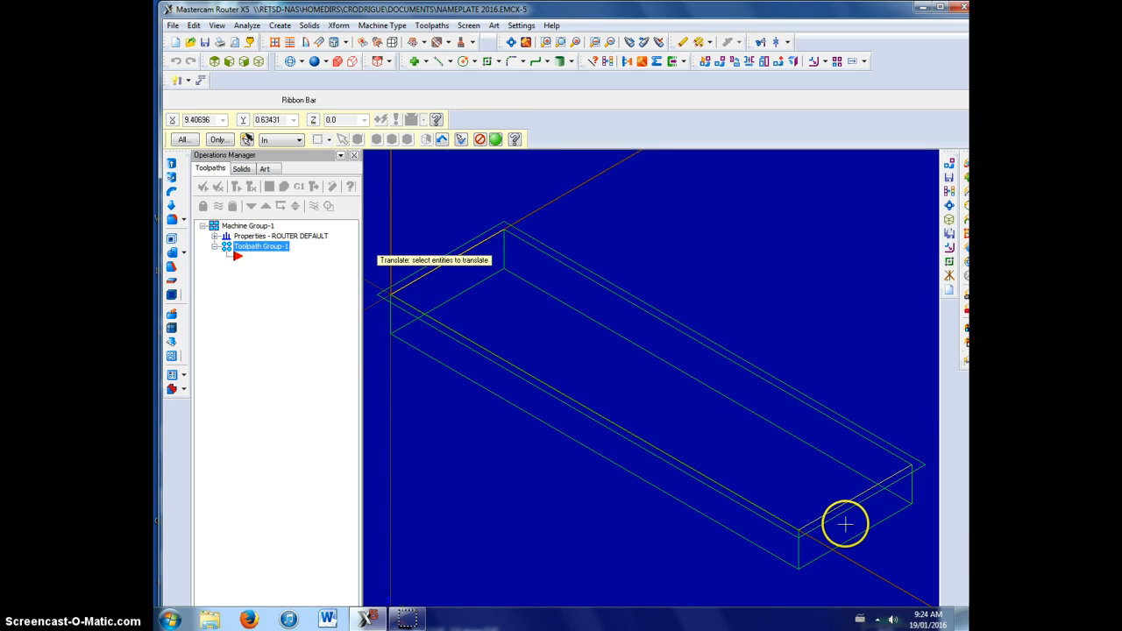
scroll(845, 524, "up", 2)
scroll(833, 513, "up", 3)
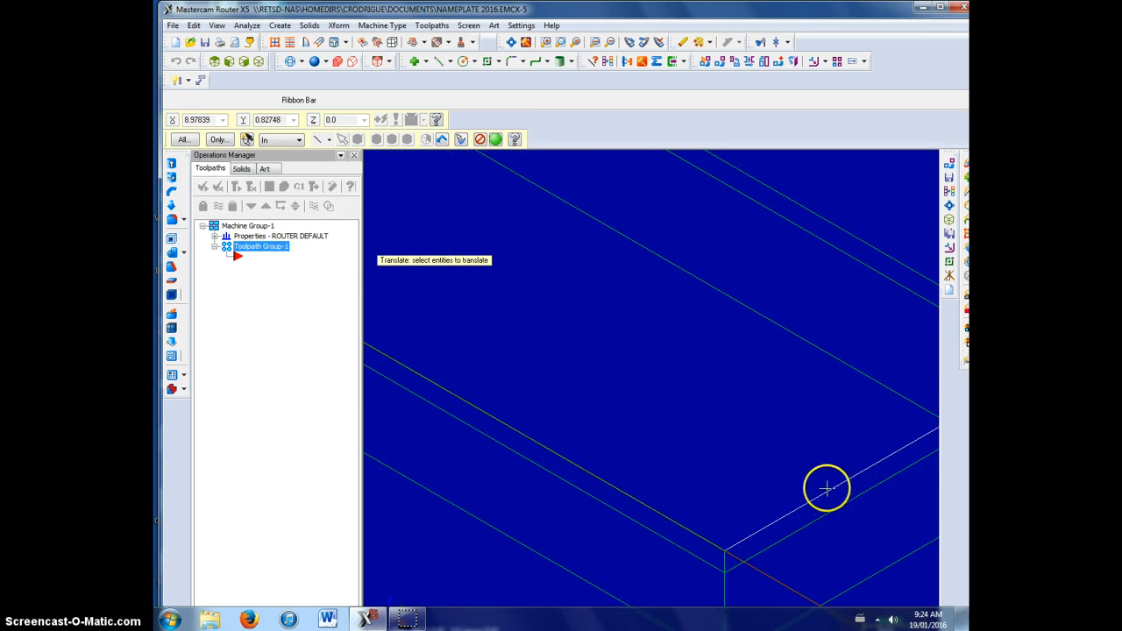
scroll(824, 488, "down", 5)
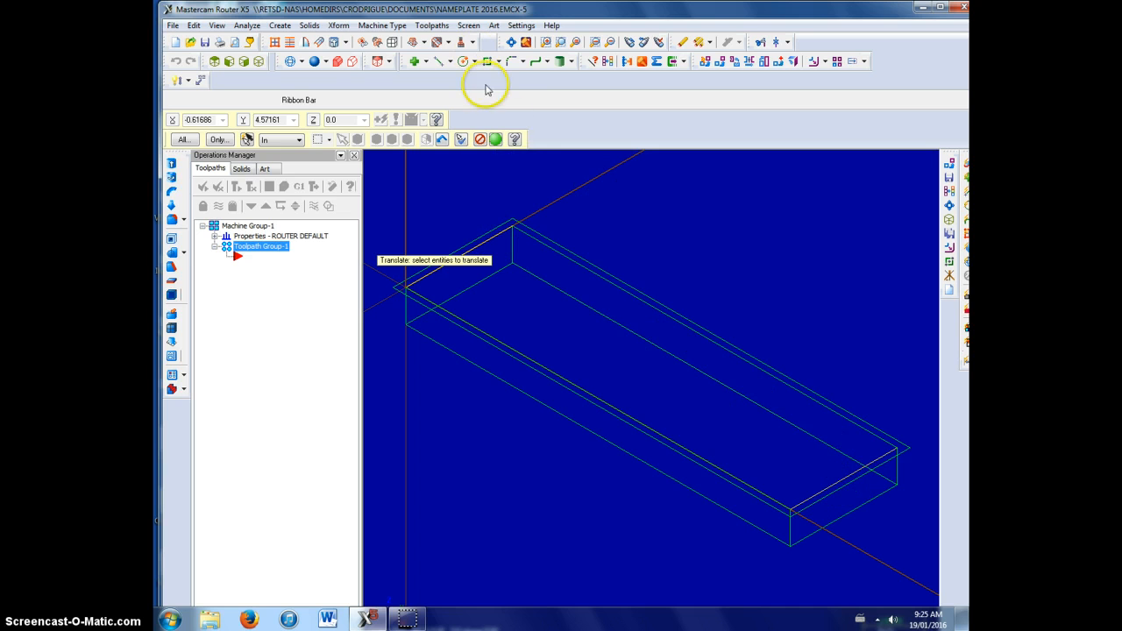
left_click(495, 139)
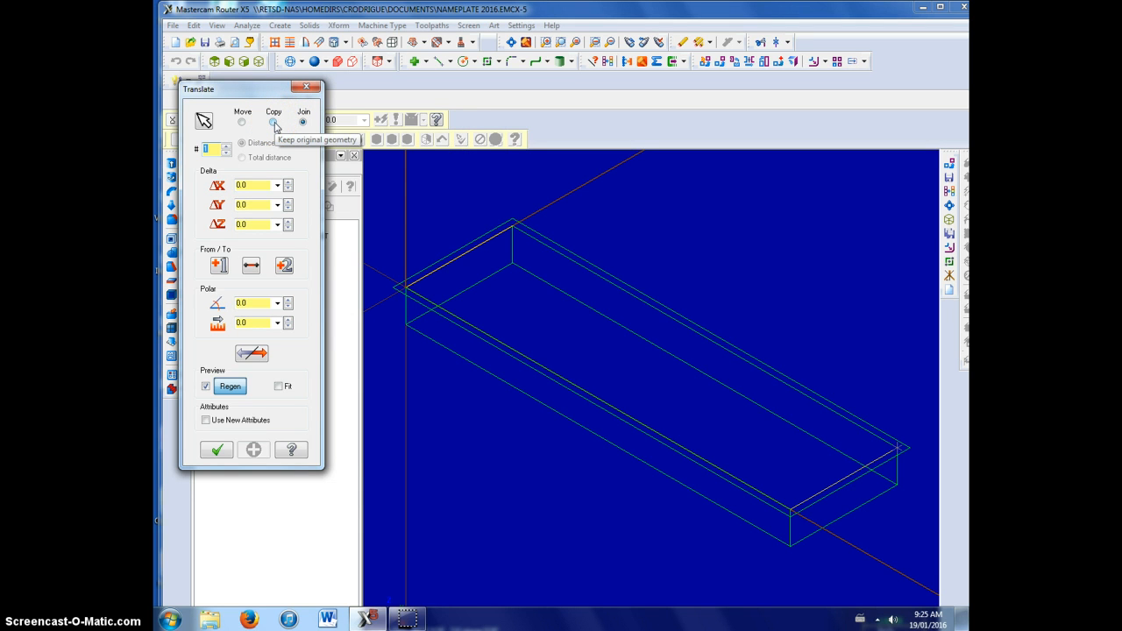
left_click(274, 122)
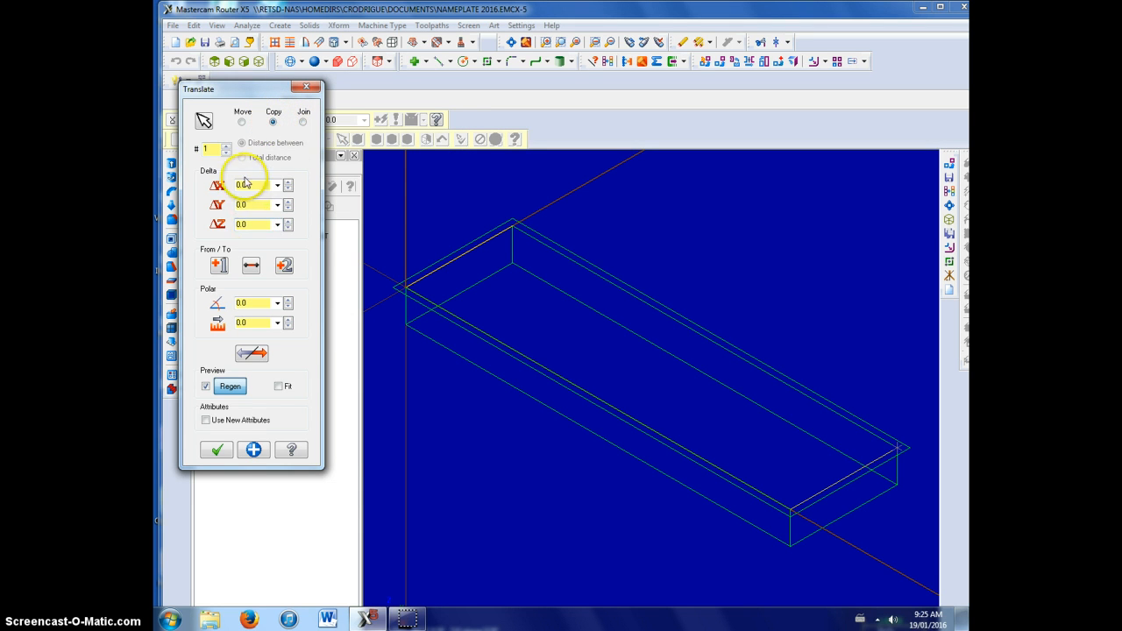
left_click(253, 226)
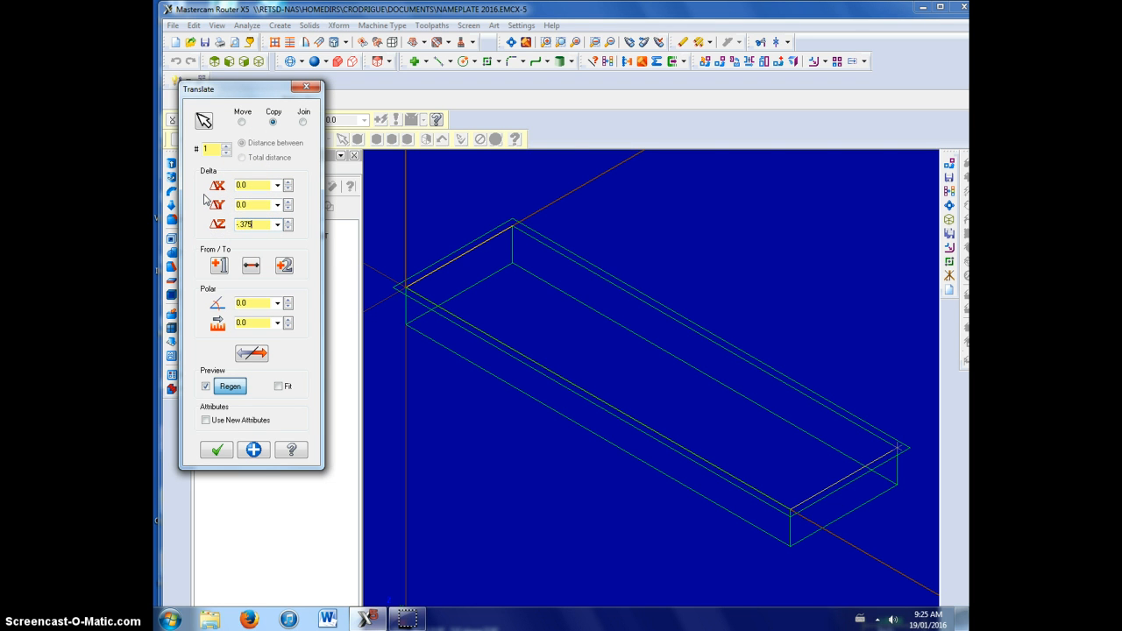
left_click(219, 452)
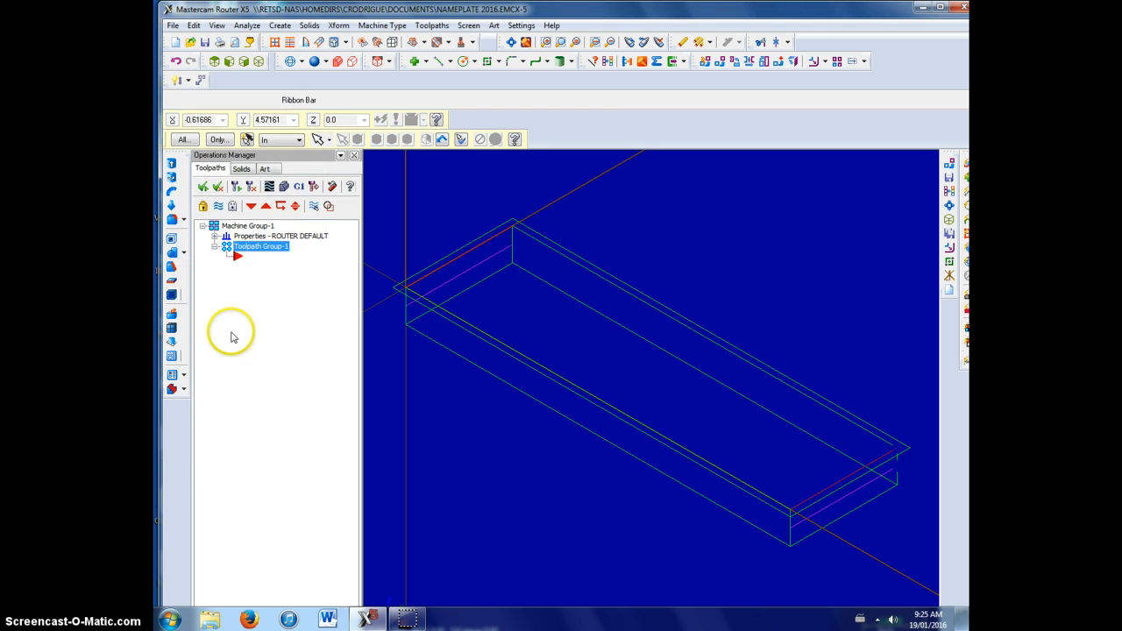
Clear the transform colors from the end lines and their copies, and save the file
left_click(511, 41)
left_click(607, 60)
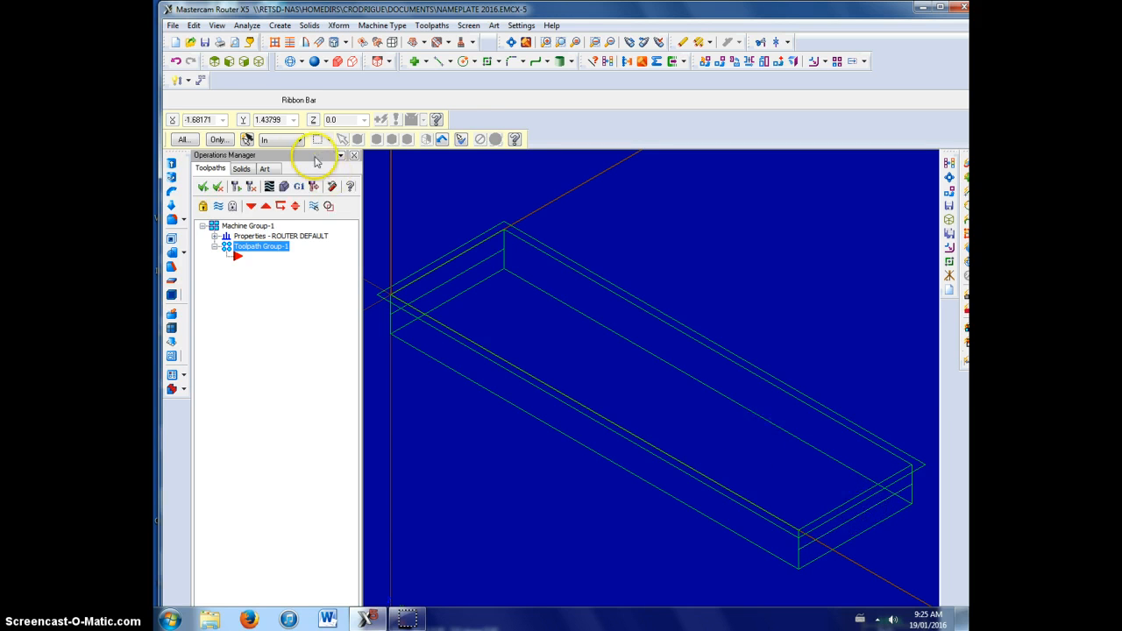
left_click(204, 42)
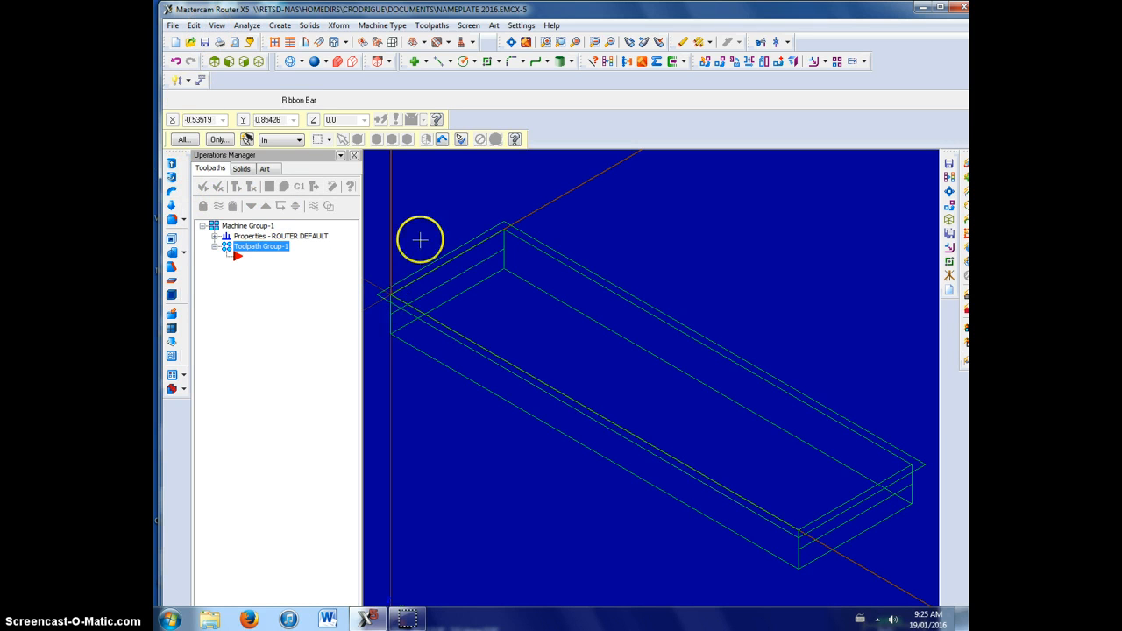
Draw a three-point arc at the X0 end, joining the mid-height line's endpoints through the midpoint of the inner rectangle's top edge
left_click(278, 25)
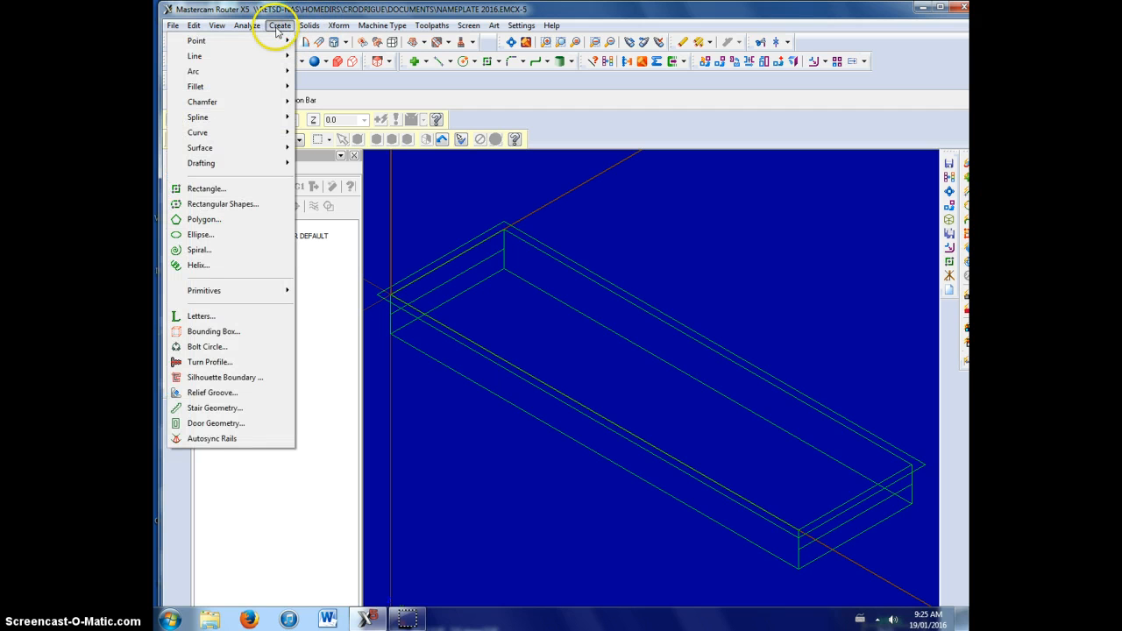
left_click(273, 71)
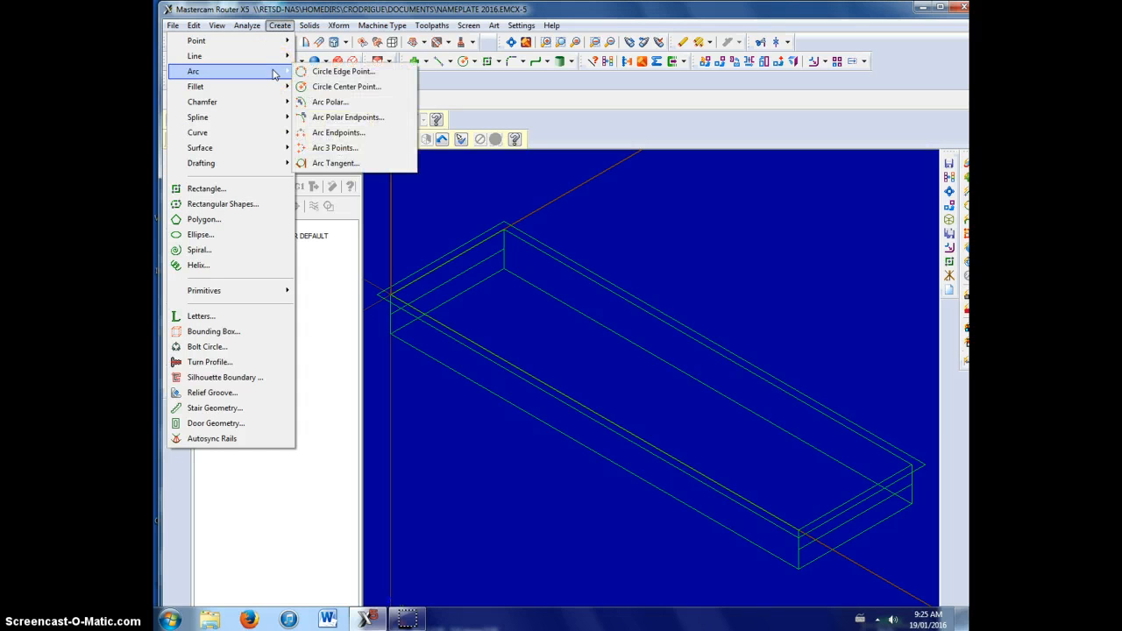
left_click(362, 154)
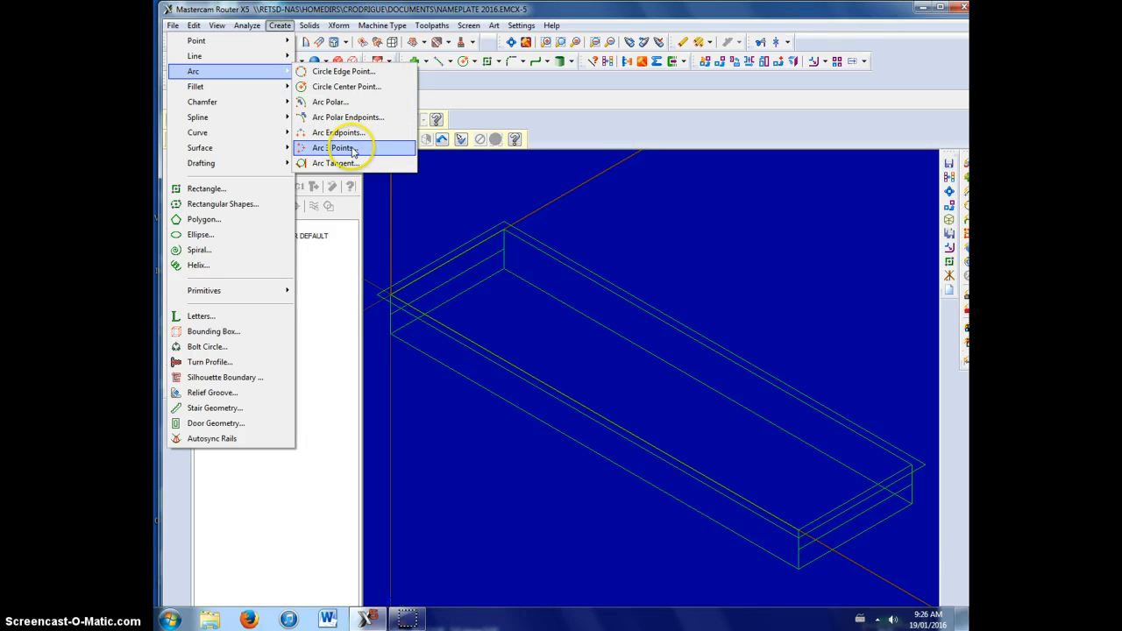
left_click(354, 150)
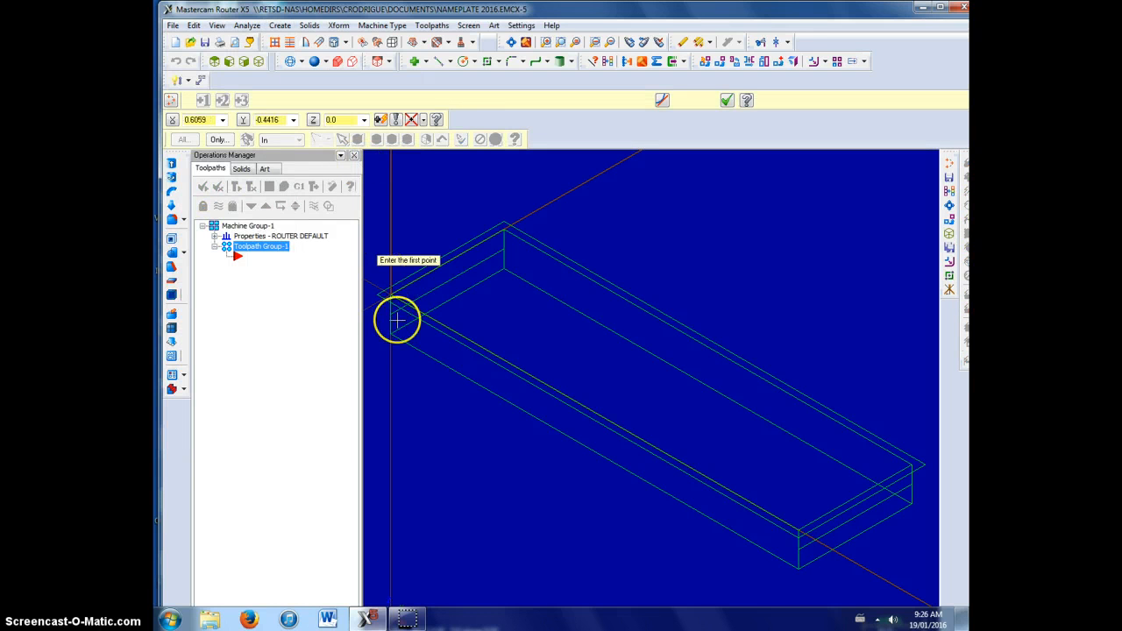
scroll(393, 316, "up", 3)
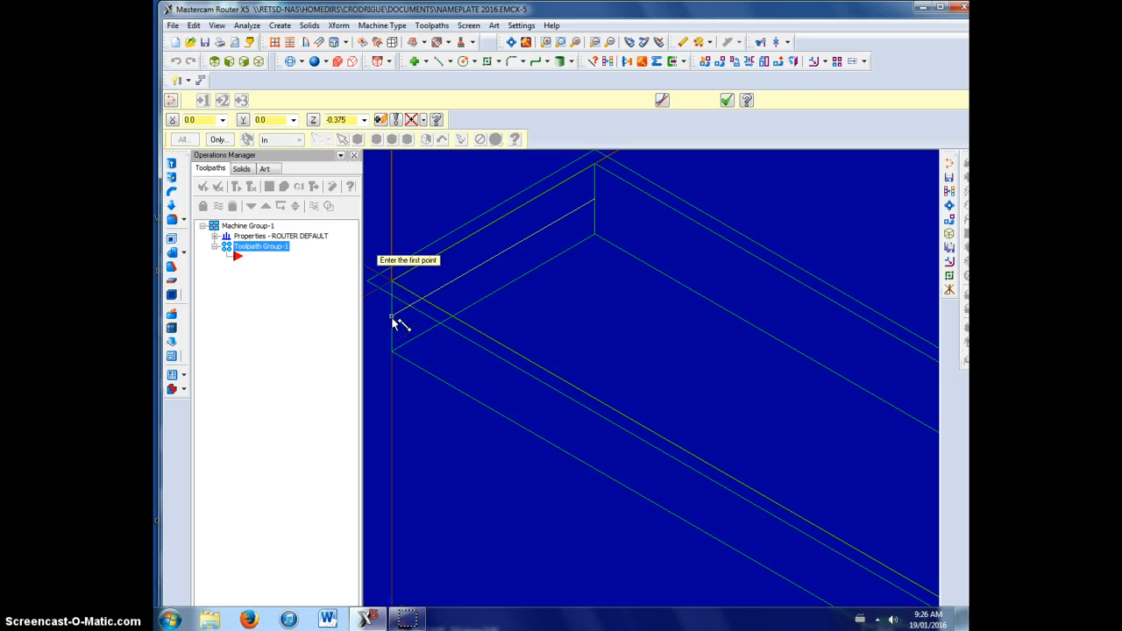
left_click(391, 317)
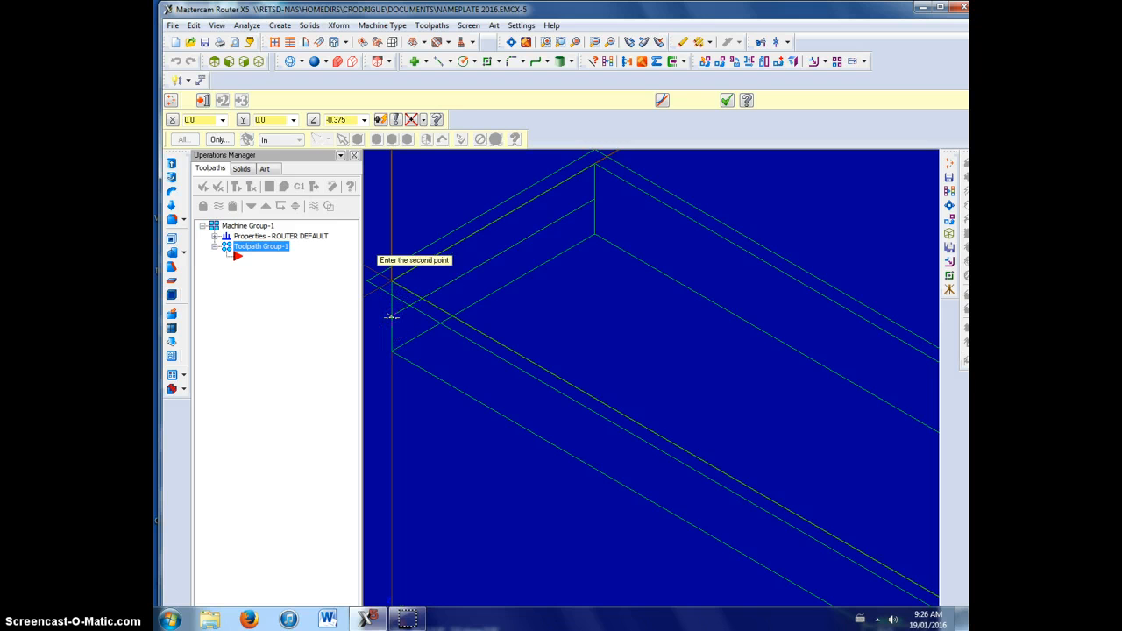
left_click(495, 223)
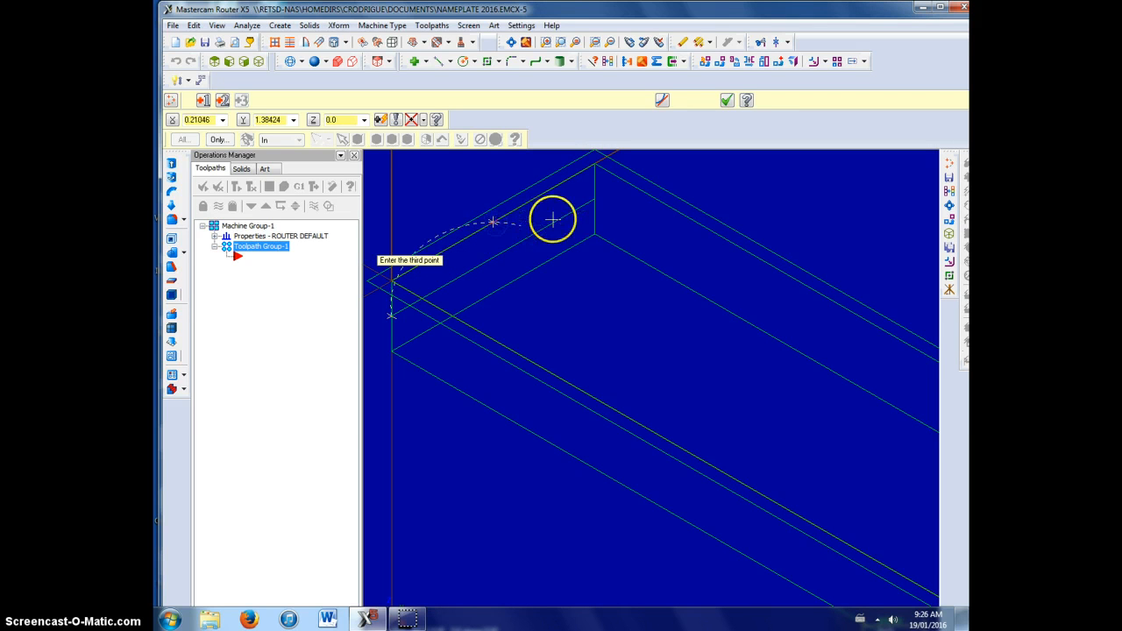
left_click(595, 202)
Draw a matching three-point arc at the X9 end, joining the mid-height line's endpoints through the top edge's midpoint at Y1.25, Z0
scroll(642, 264, "down", 5)
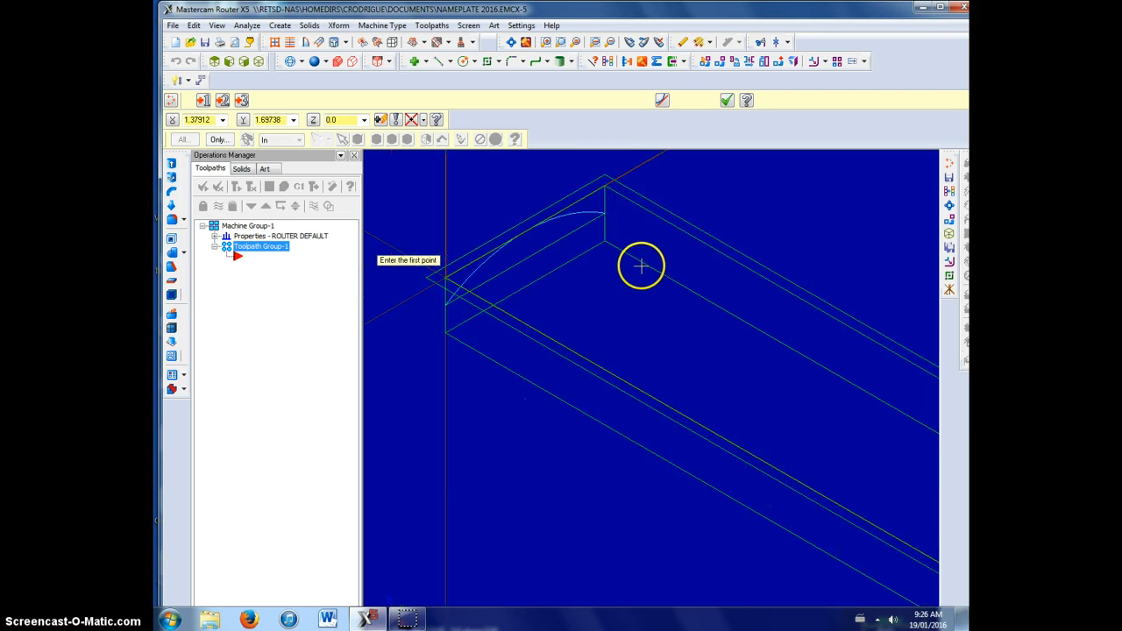
scroll(921, 449, "up", 6)
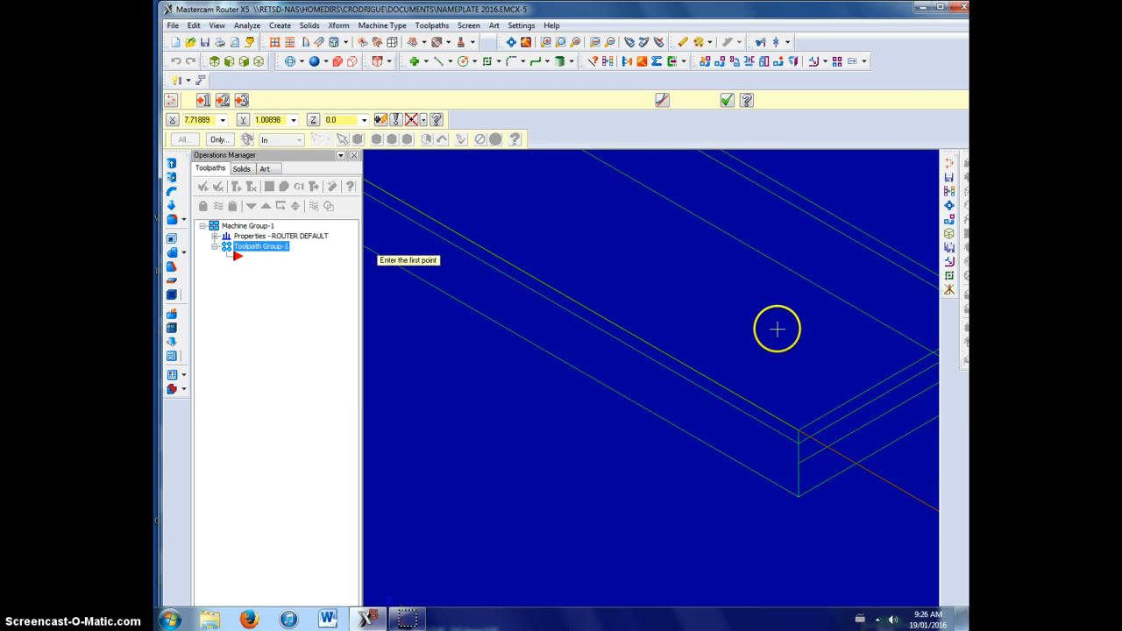
key("Right")
key("Right")
key("Right")
key("Right")
key("Right")
key("Right")
key("Right")
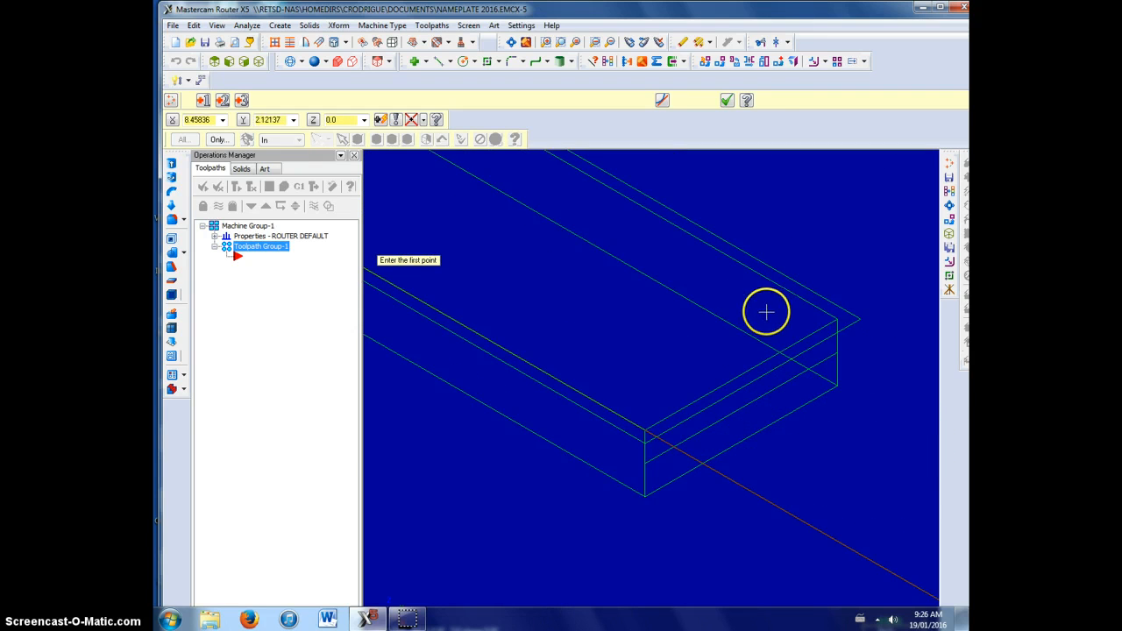
left_click(583, 463)
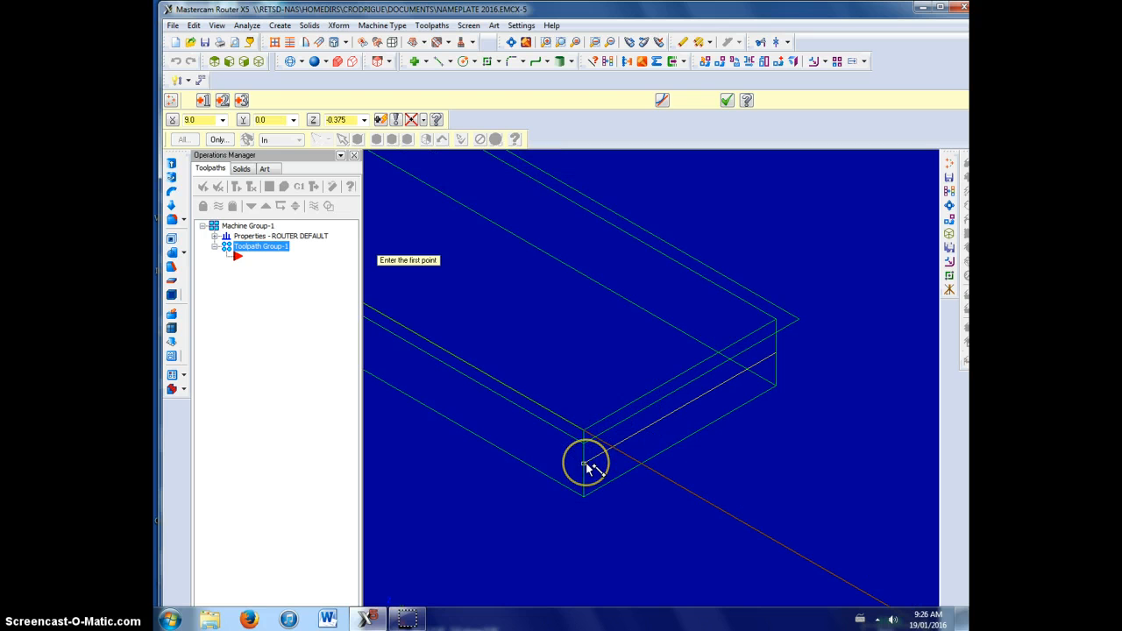
left_click(677, 375)
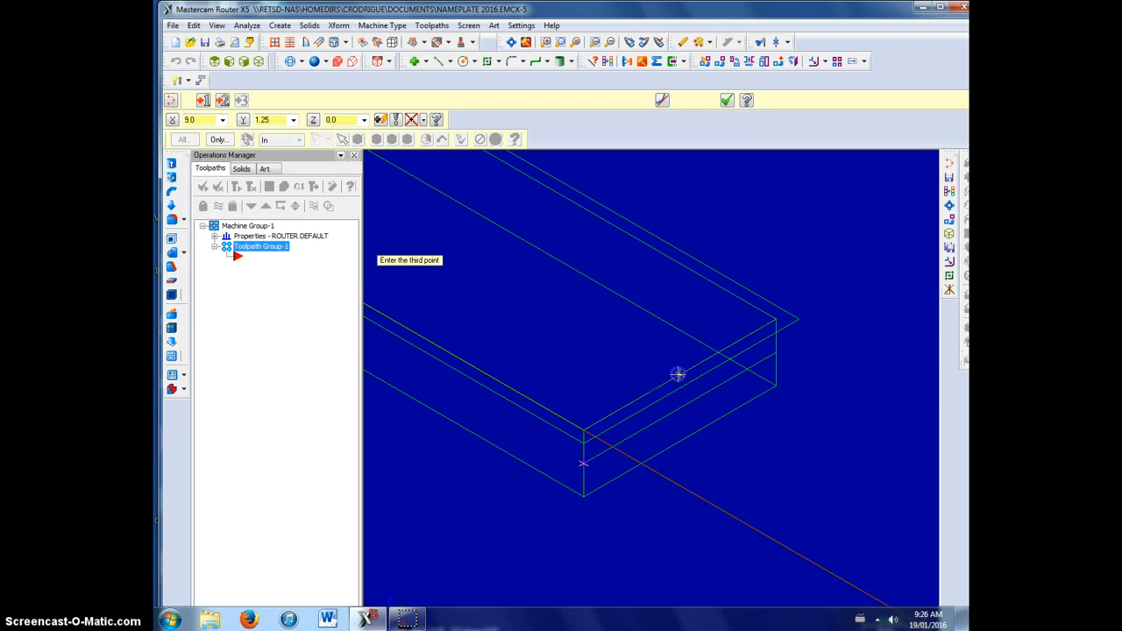
left_click(775, 354)
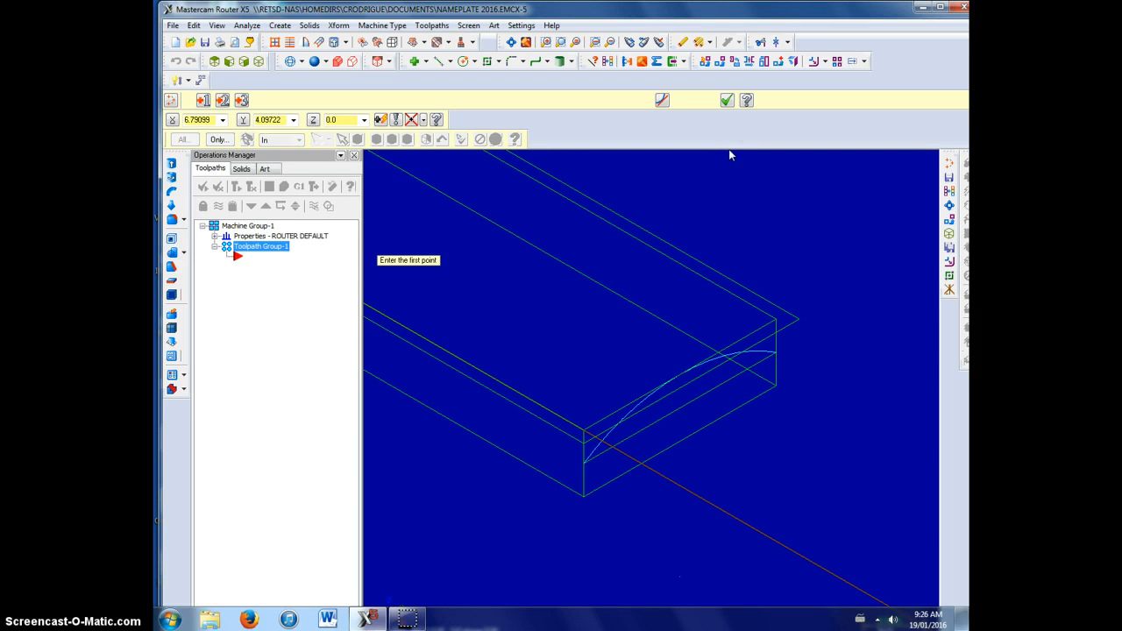
left_click(727, 102)
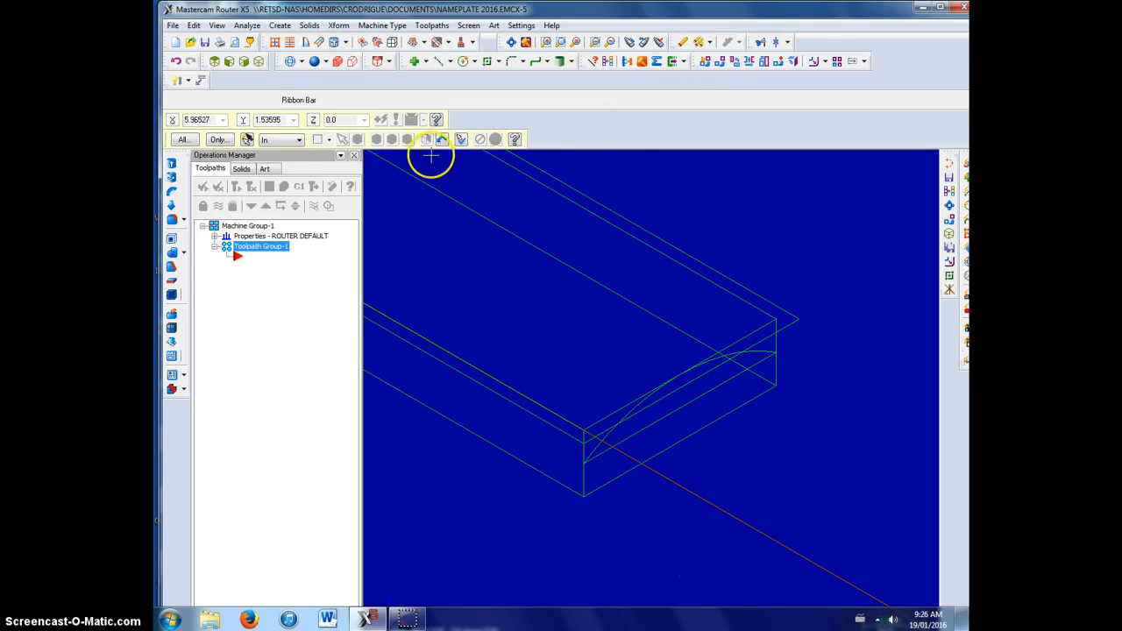
Fit the whole nameplate in view and save the file
left_click(510, 42)
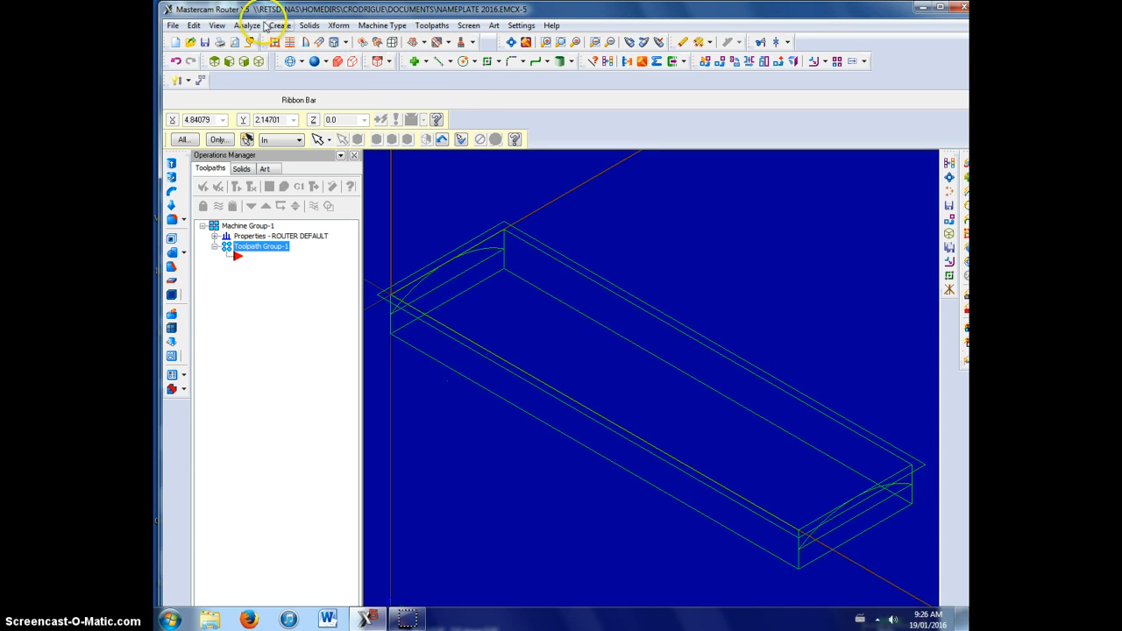
left_click(203, 43)
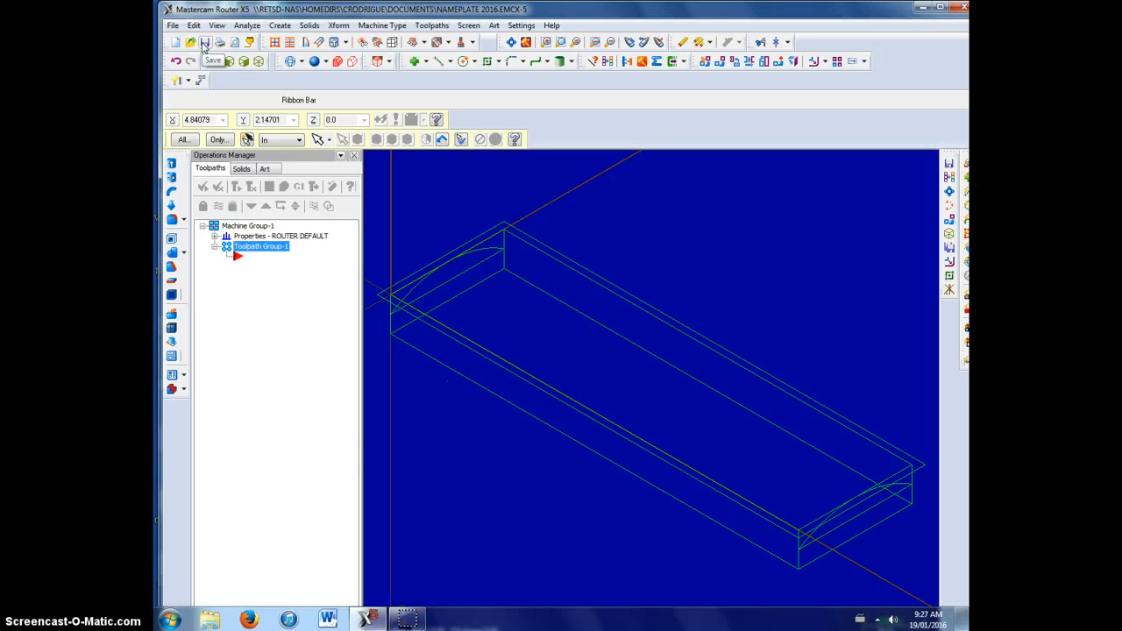
left_click(203, 44)
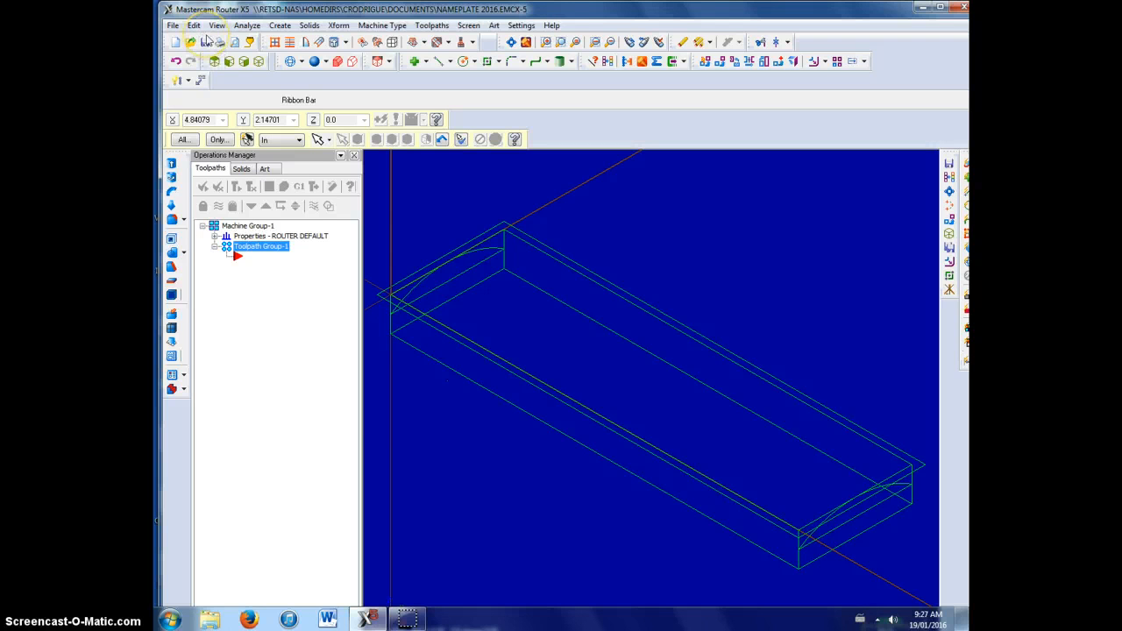